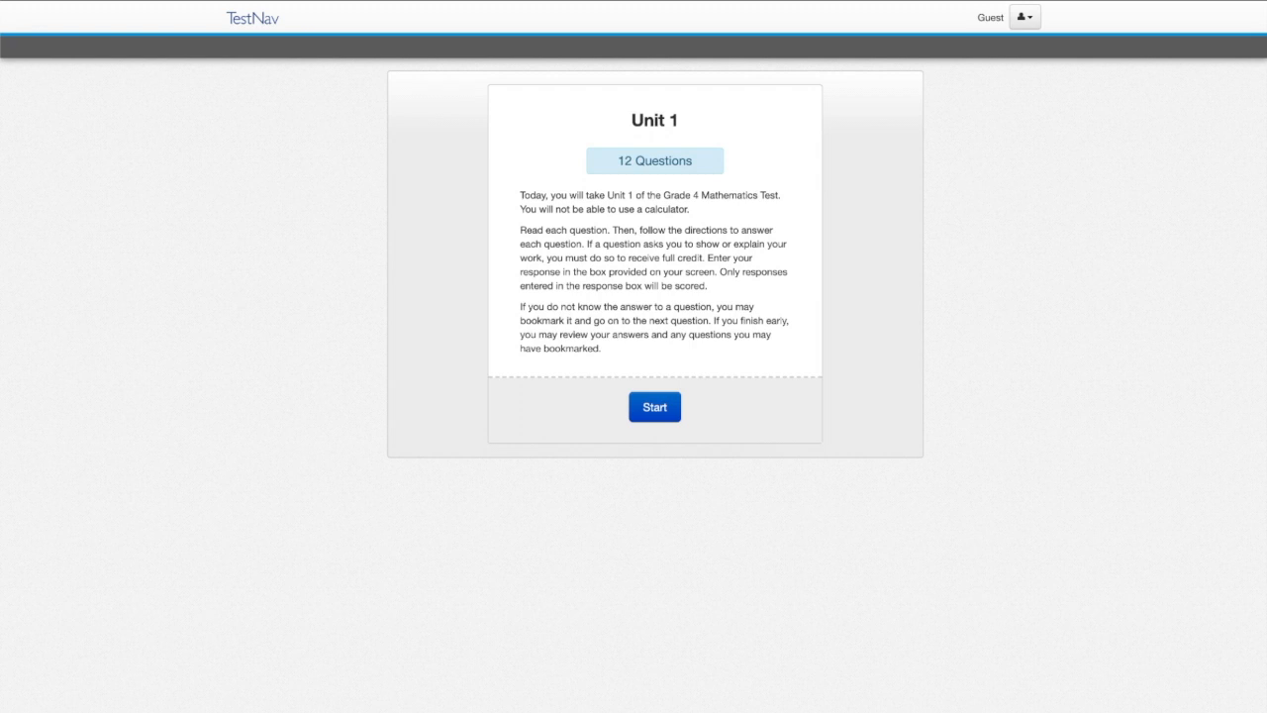
Step: Start the Unit 1 test, check the Review question list, and bookmark question 1
click(665, 406)
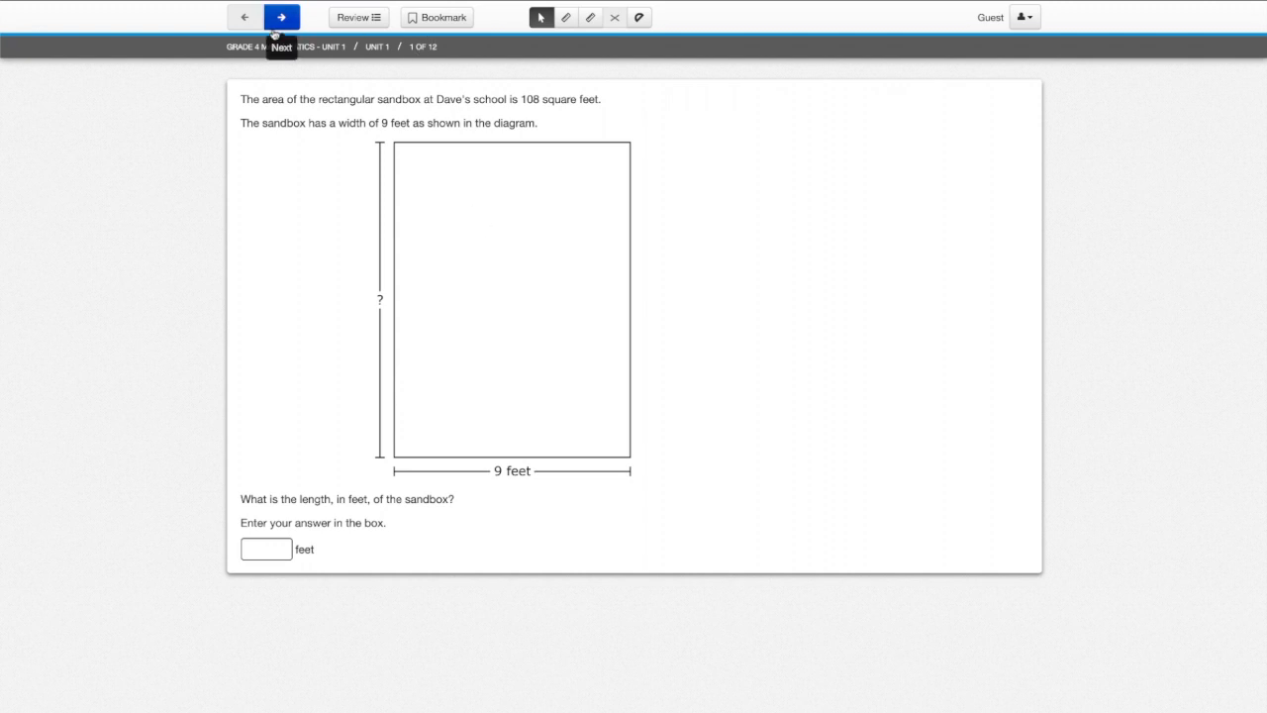
click(359, 17)
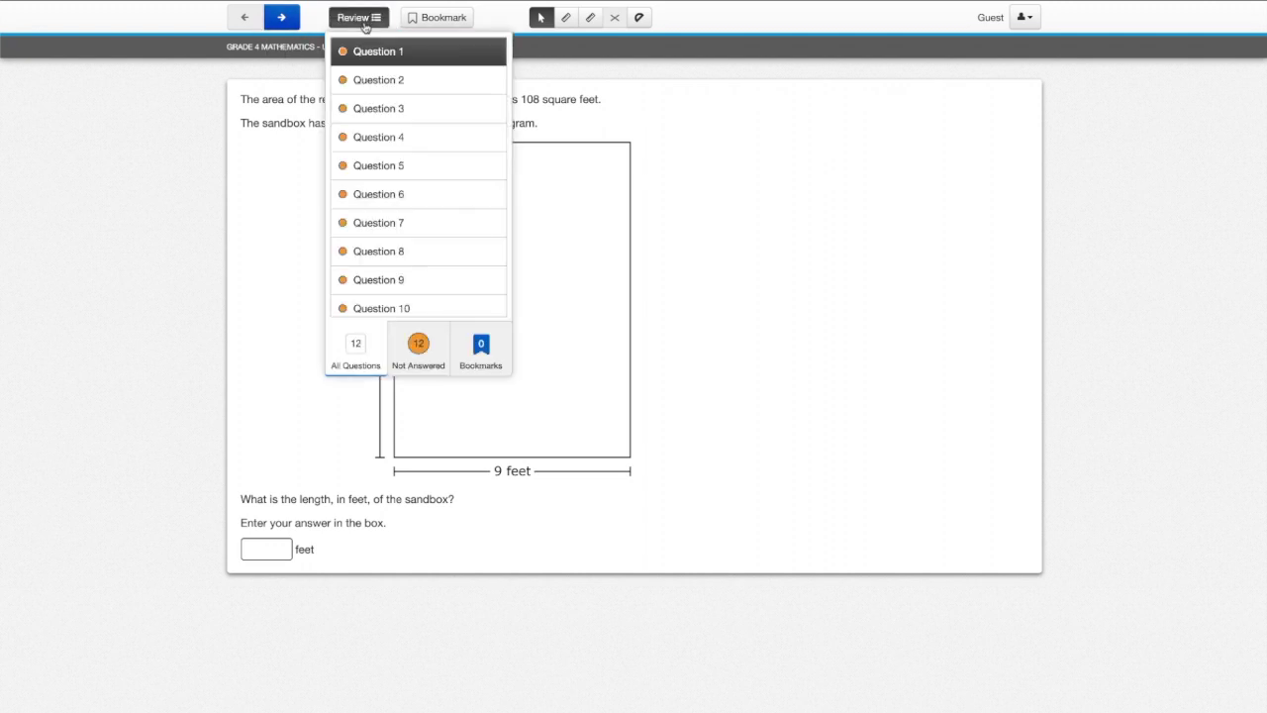
click(616, 91)
click(443, 17)
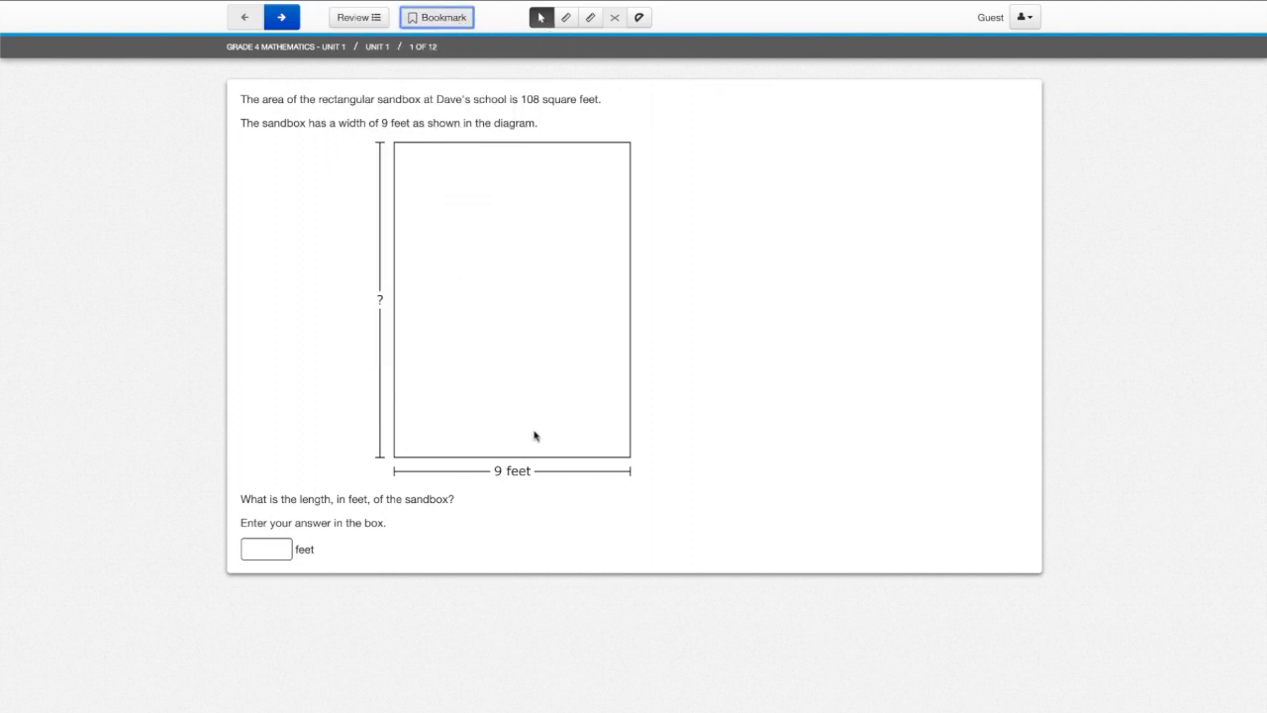
Step: Try the inch and centimeter rulers, Answer Eliminator and Protractor, then put them away
click(566, 17)
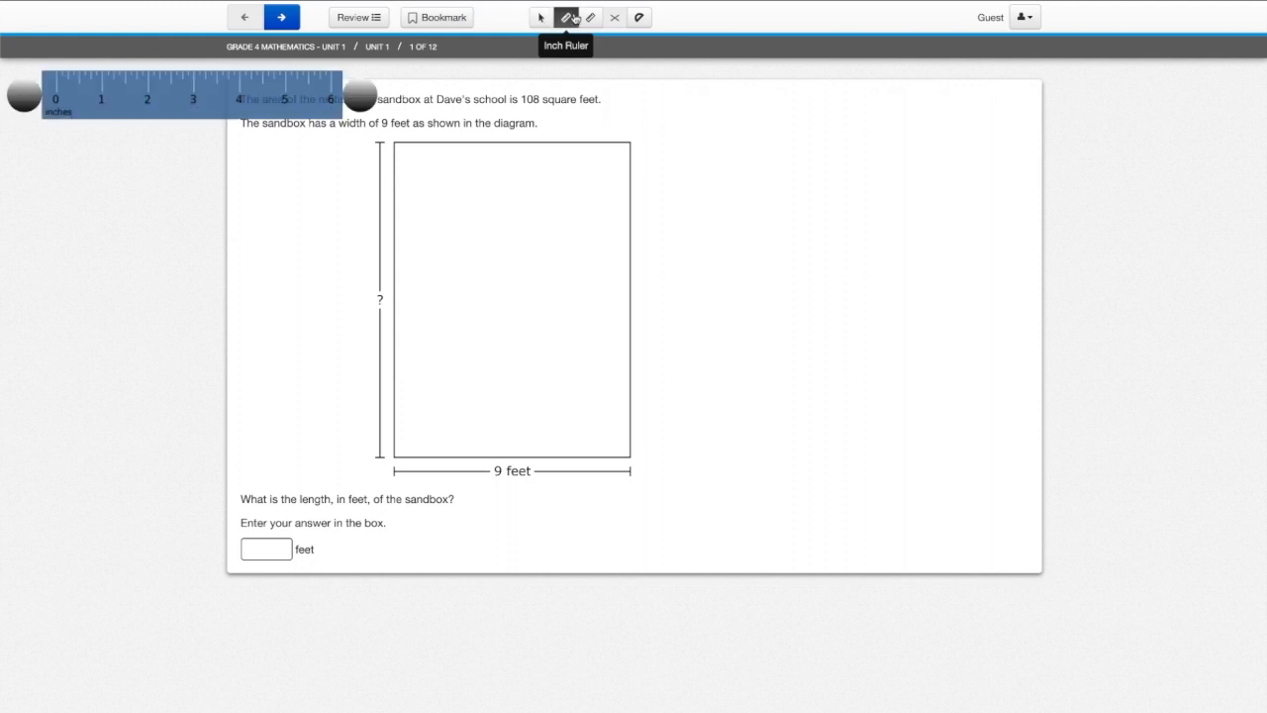
click(591, 16)
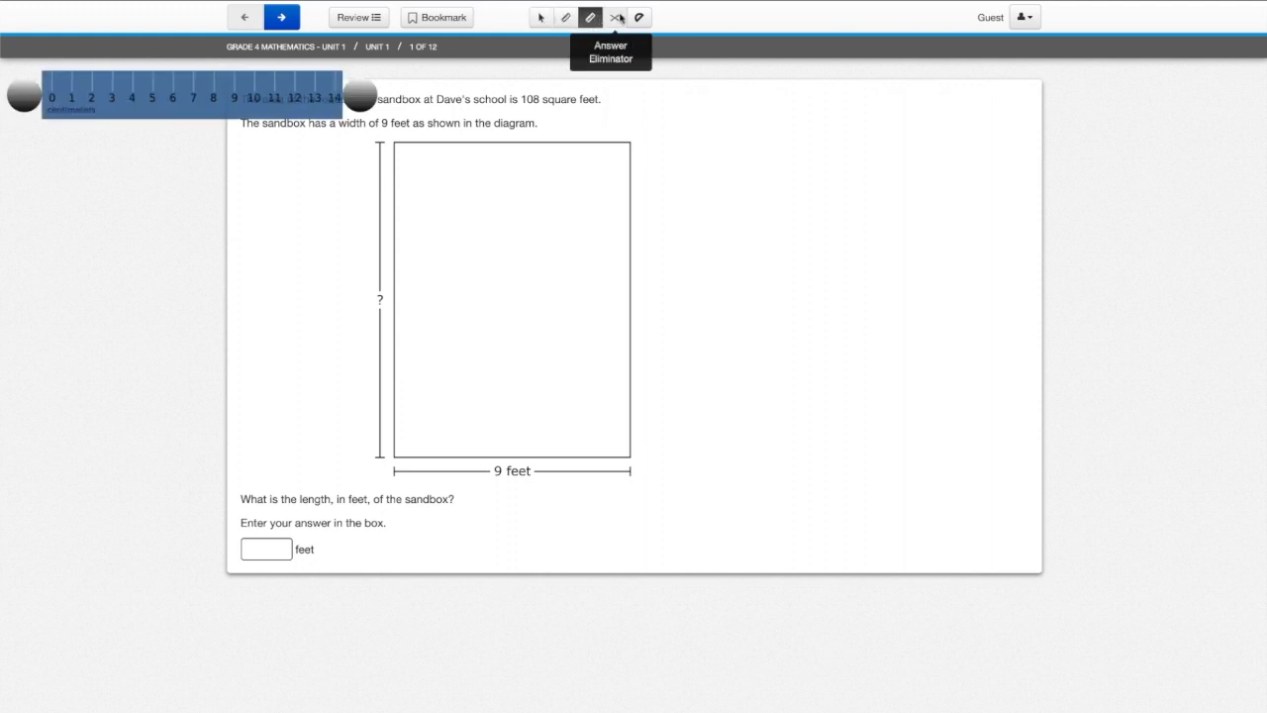
click(617, 17)
click(616, 17)
click(590, 16)
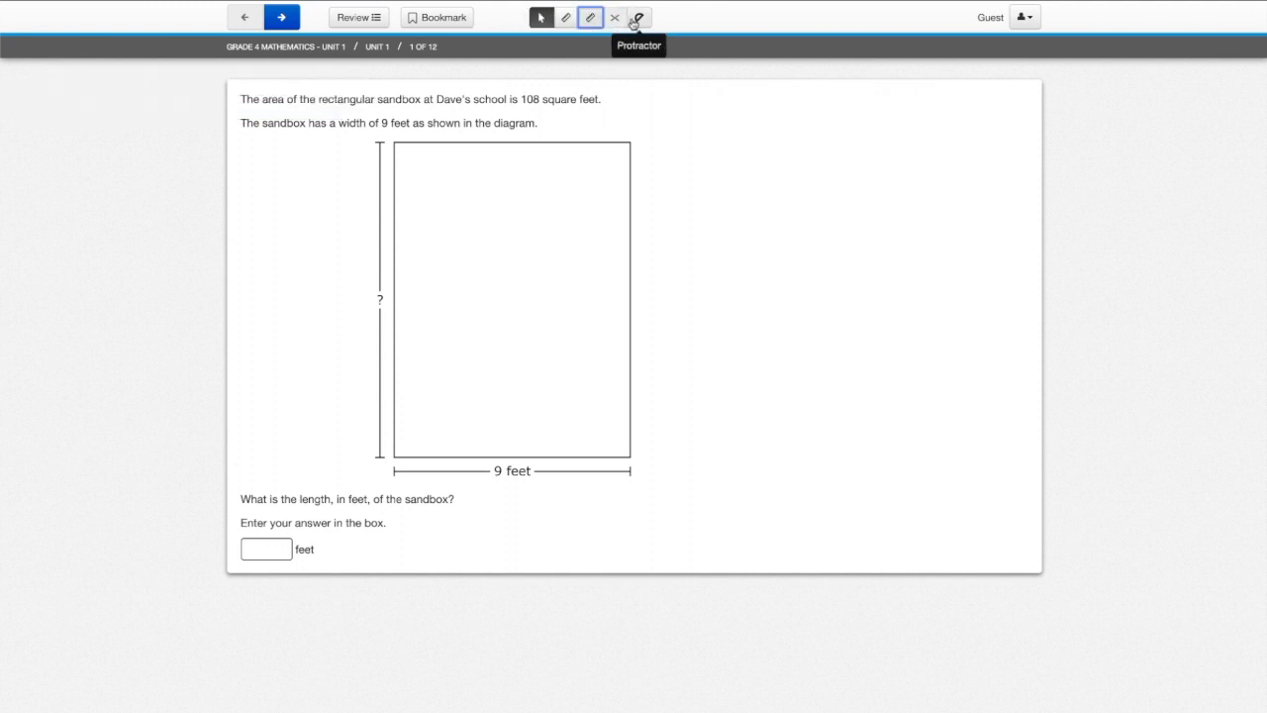
click(639, 17)
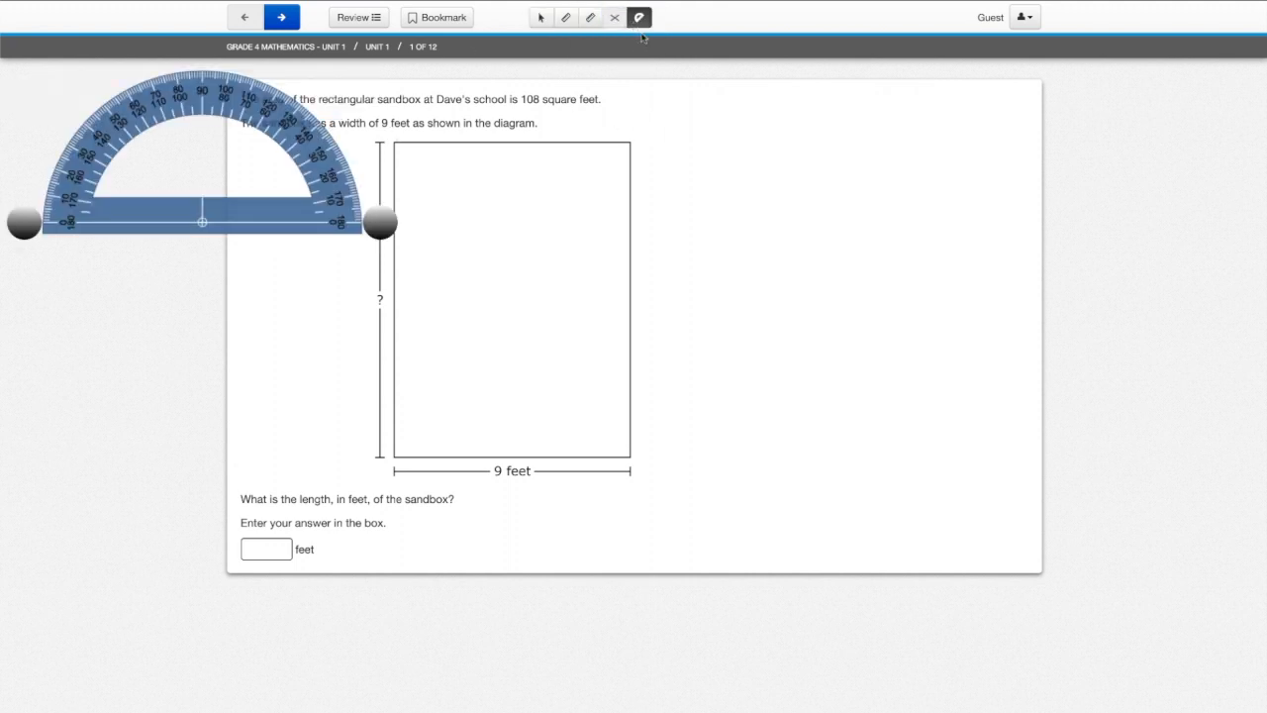
click(638, 17)
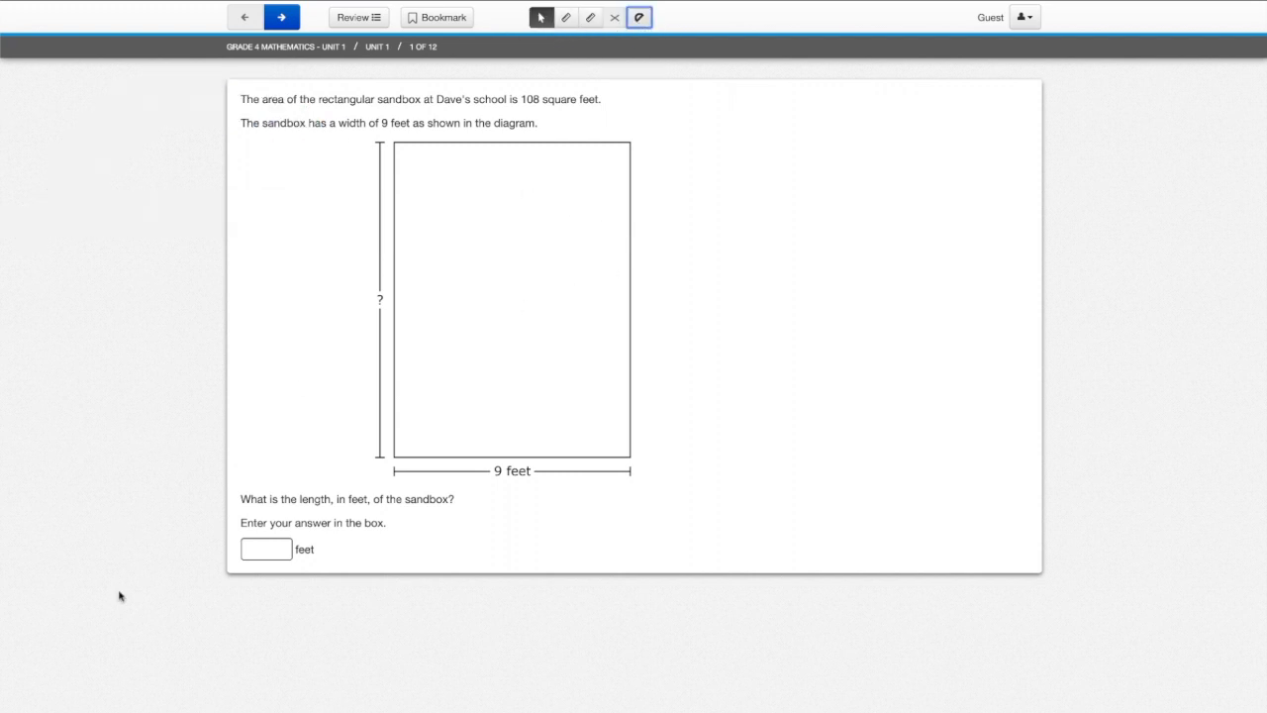
Step: Enter the sandbox length for Q1, enter 21,894 for 3,649 × 6, and advance to question 3
click(266, 547)
text(12)
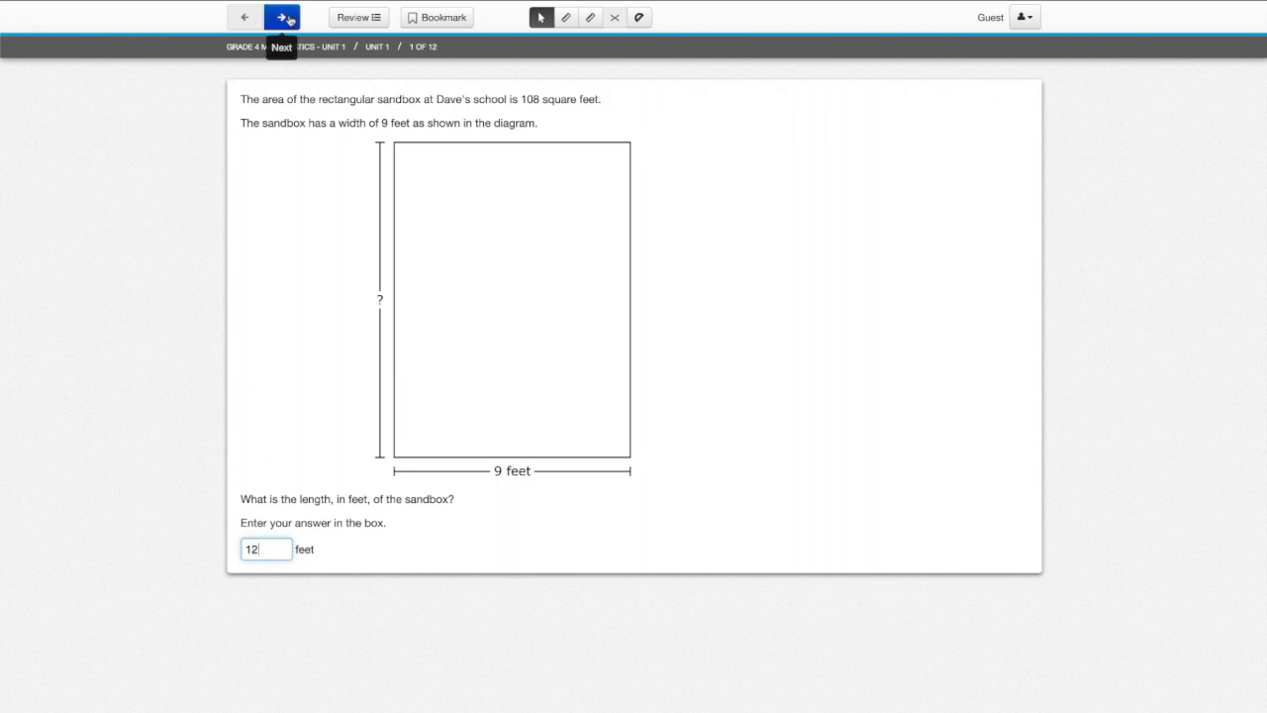
click(281, 17)
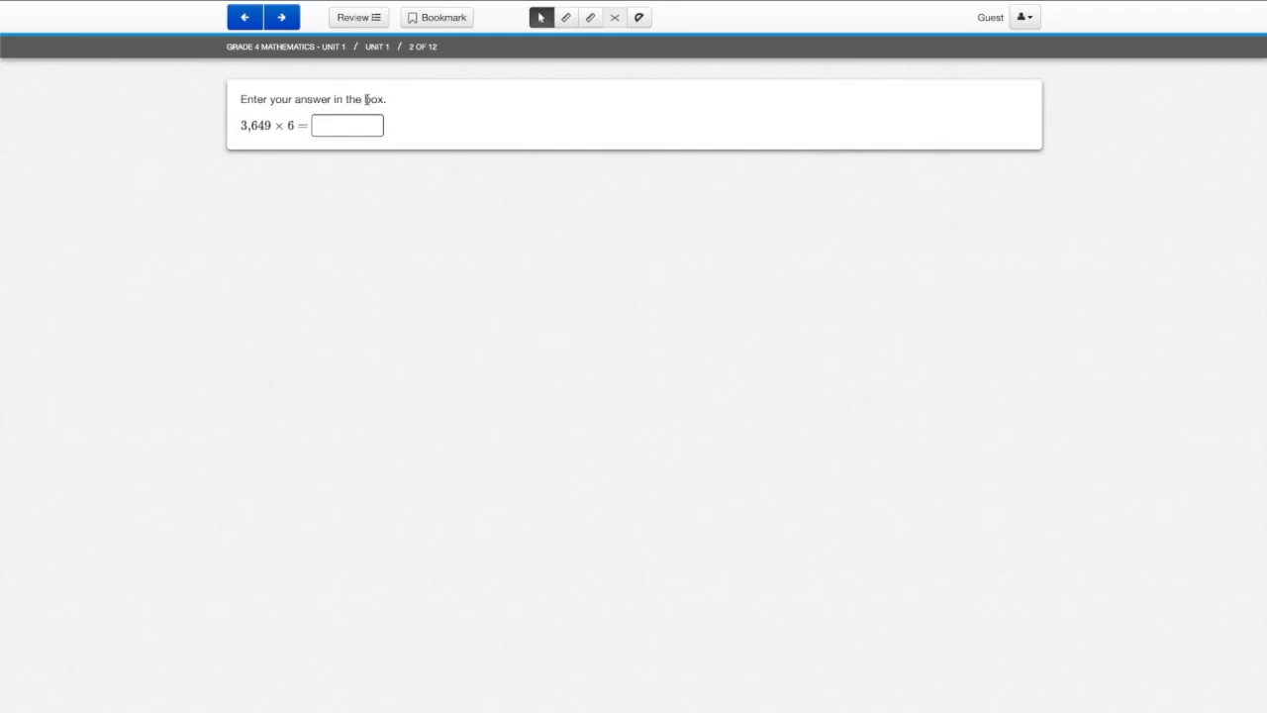
click(321, 126)
text(21,894)
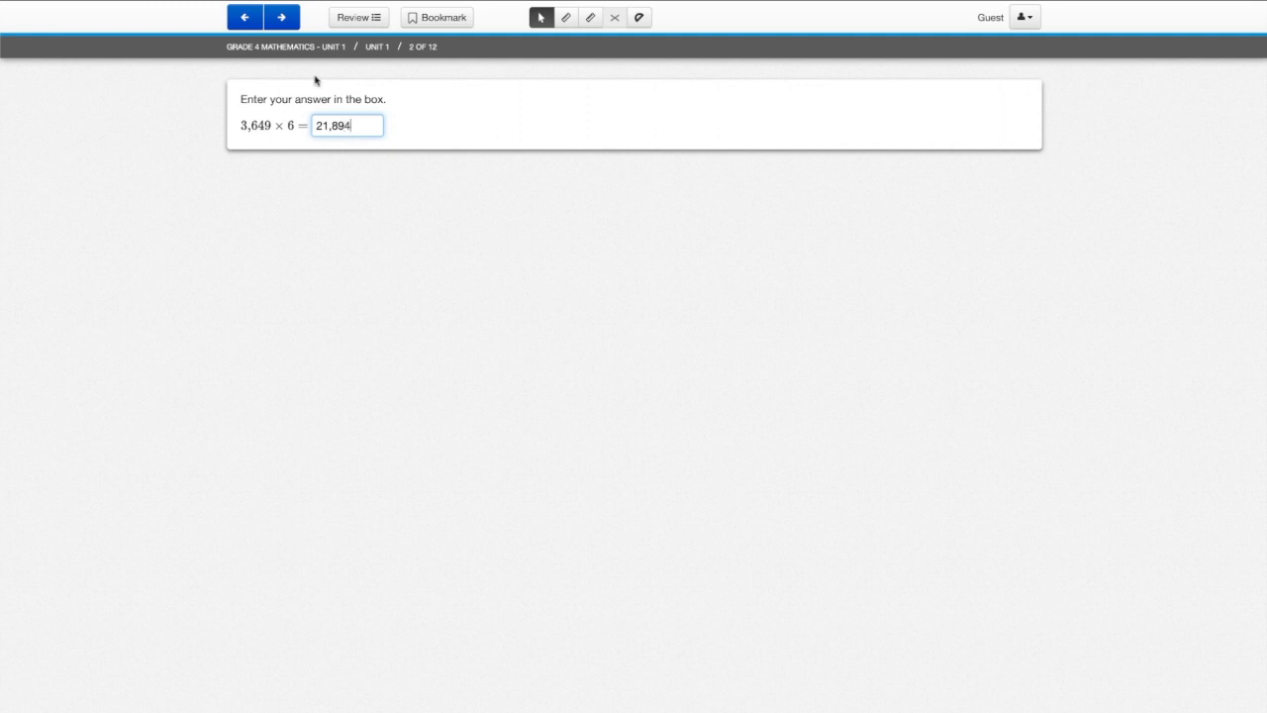
click(281, 17)
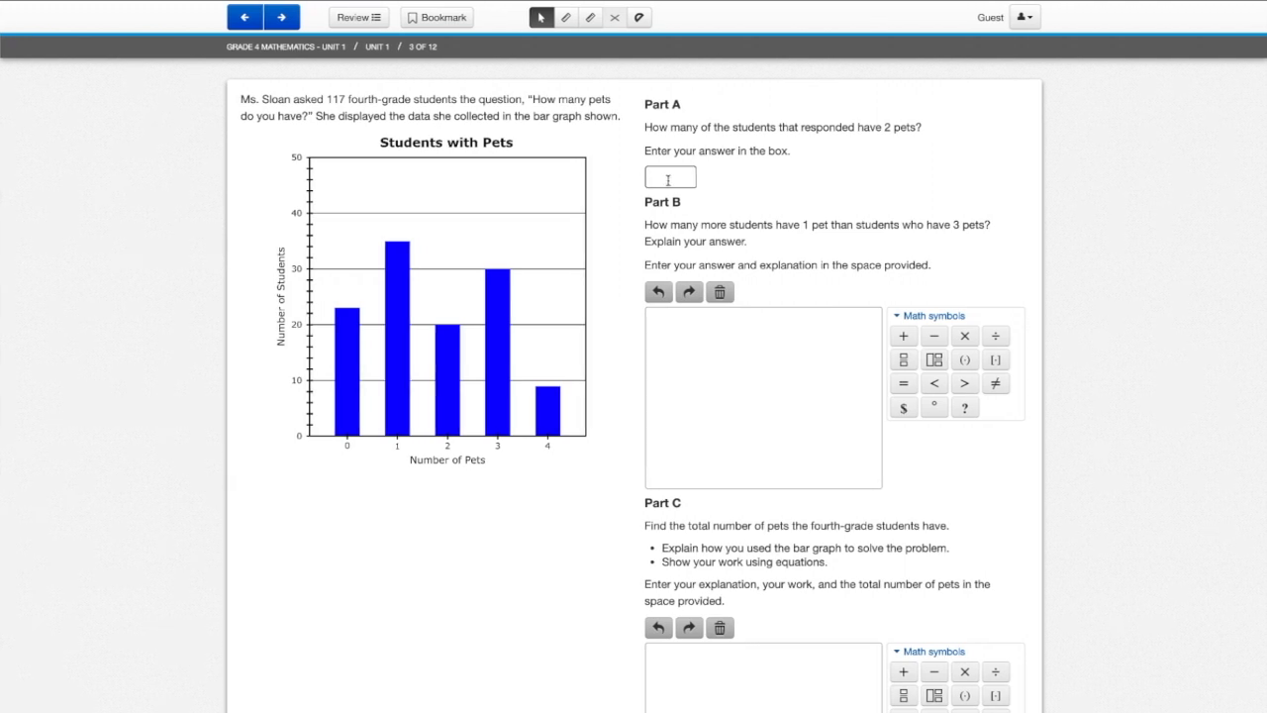
Step: Enter 20 in Part A and fill Part B with math symbols: plus, degree, dollar sign, parentheses
click(656, 181)
text(20)
click(713, 437)
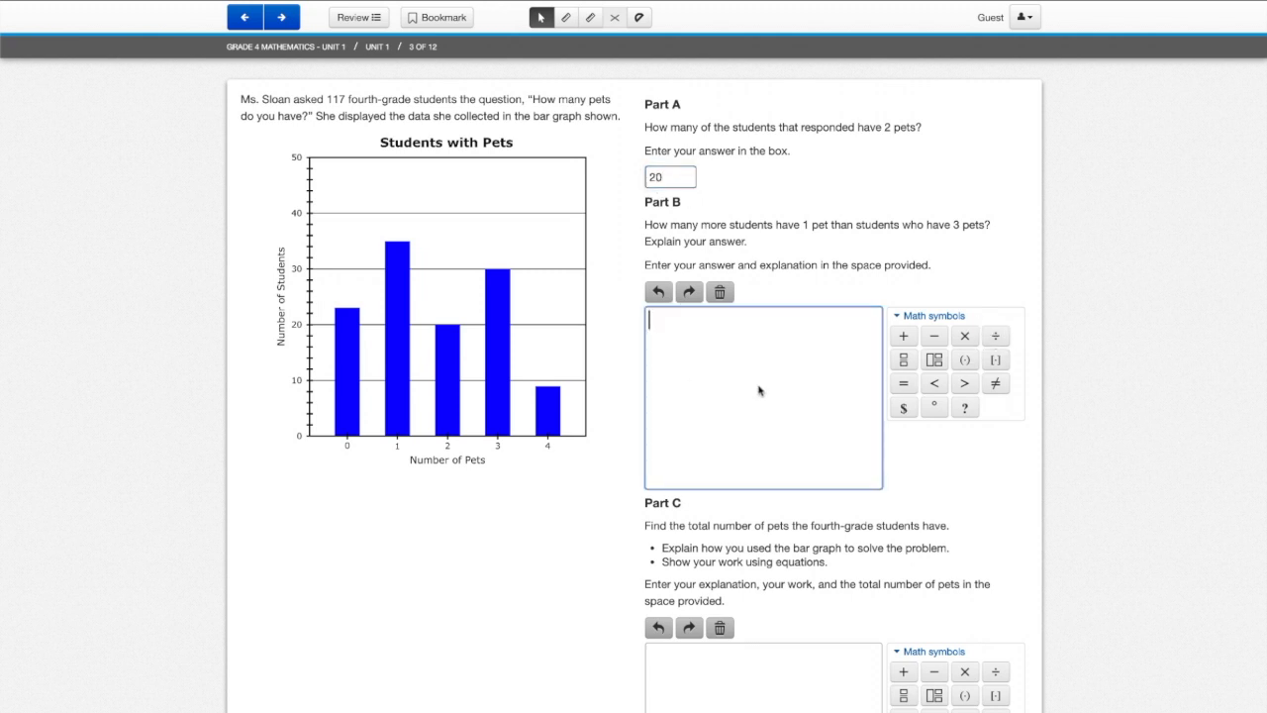
click(906, 339)
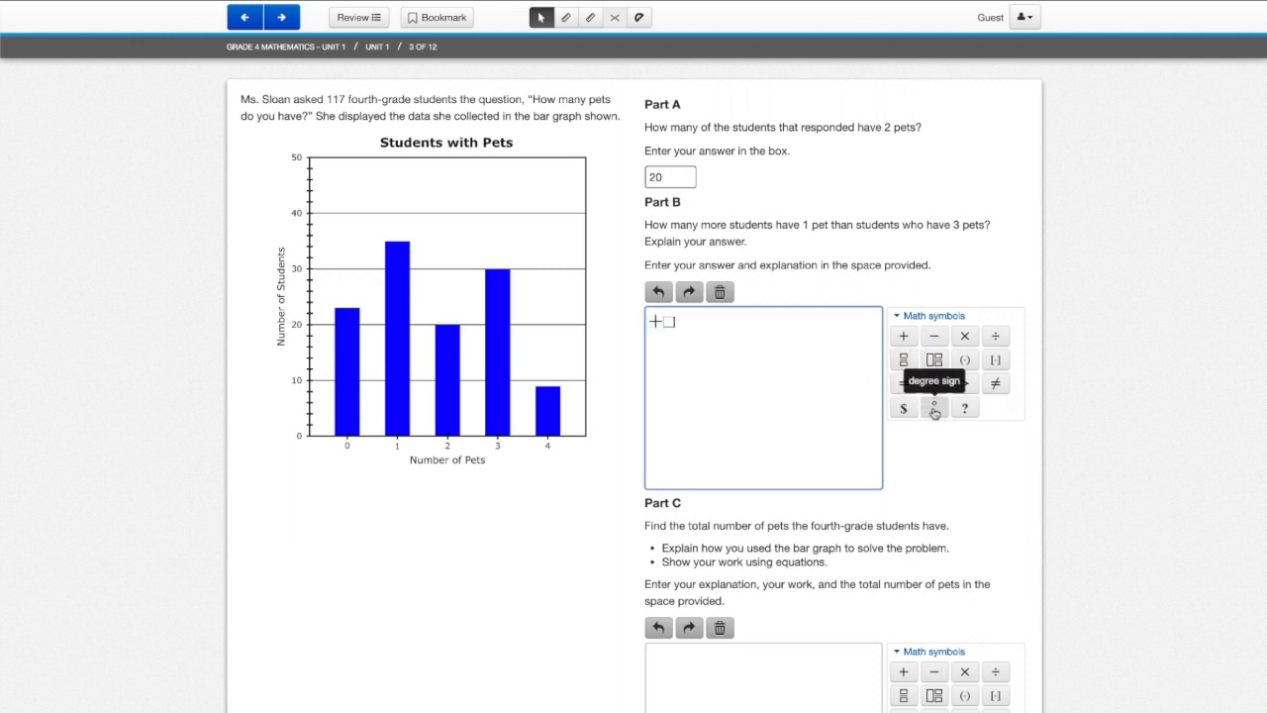
click(935, 406)
click(903, 407)
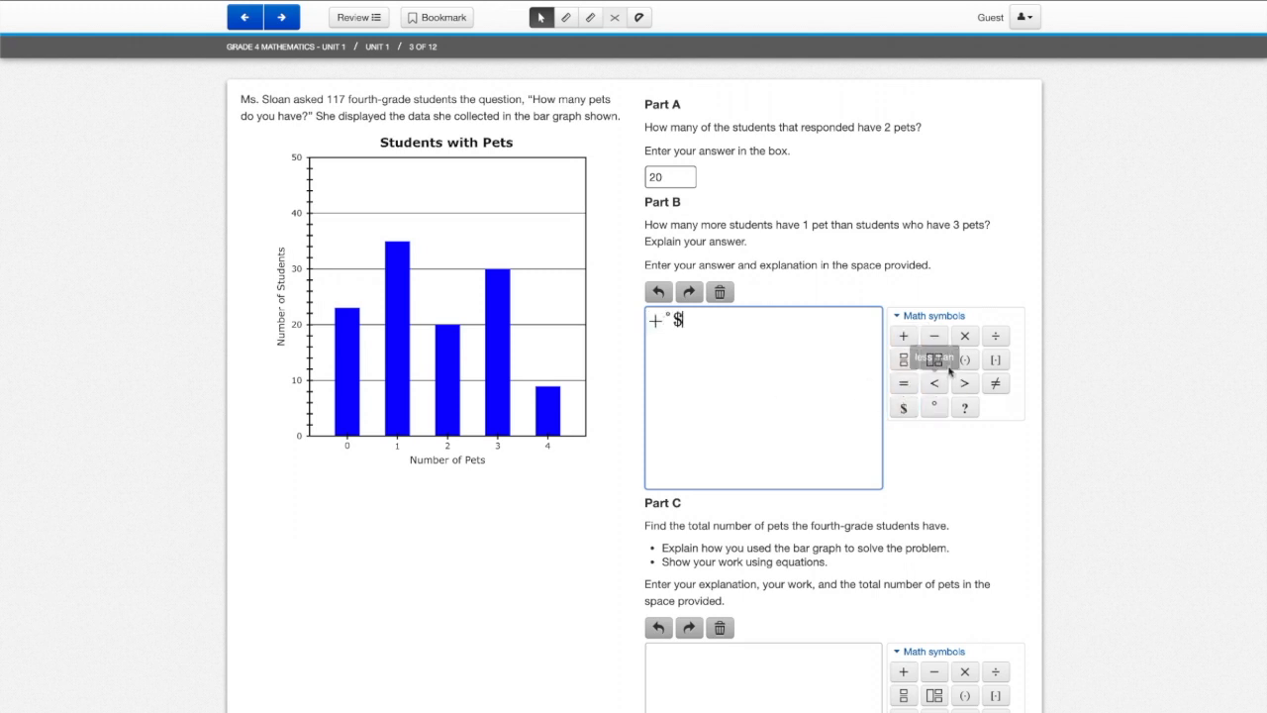
click(964, 360)
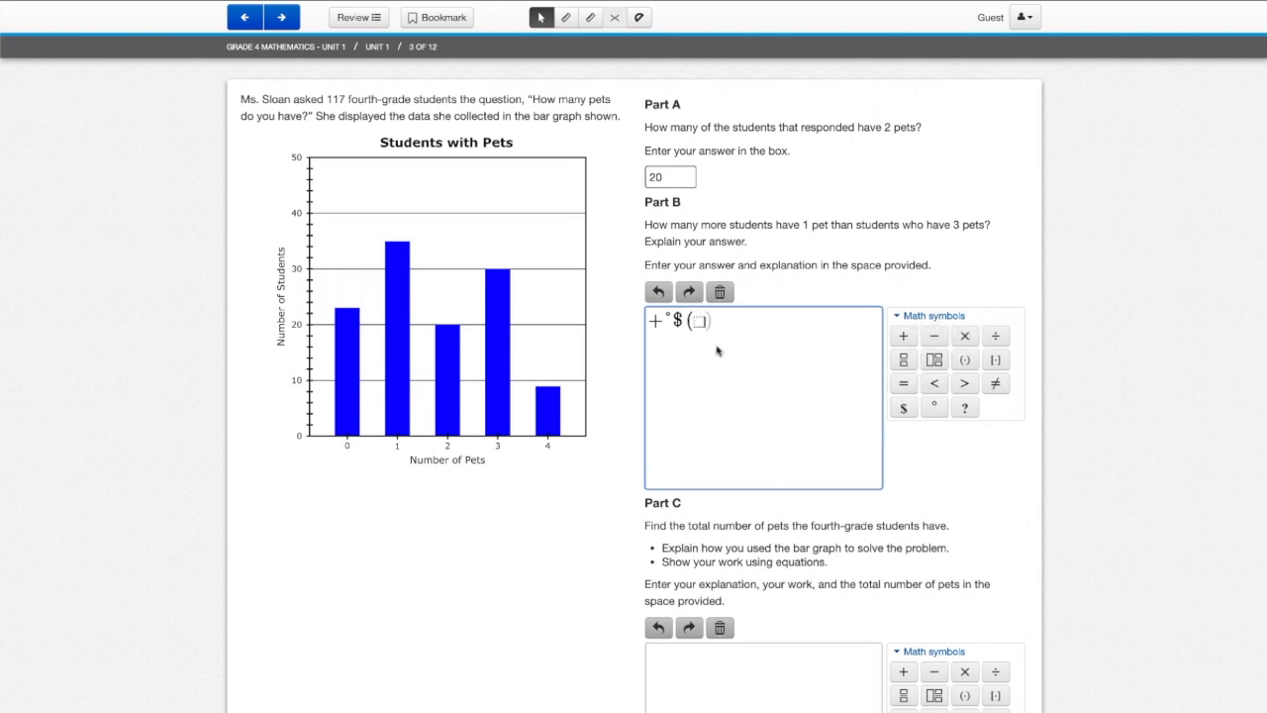
text(4)
click(903, 335)
text(3)
click(735, 320)
click(713, 360)
scroll(749, 495, down, 1)
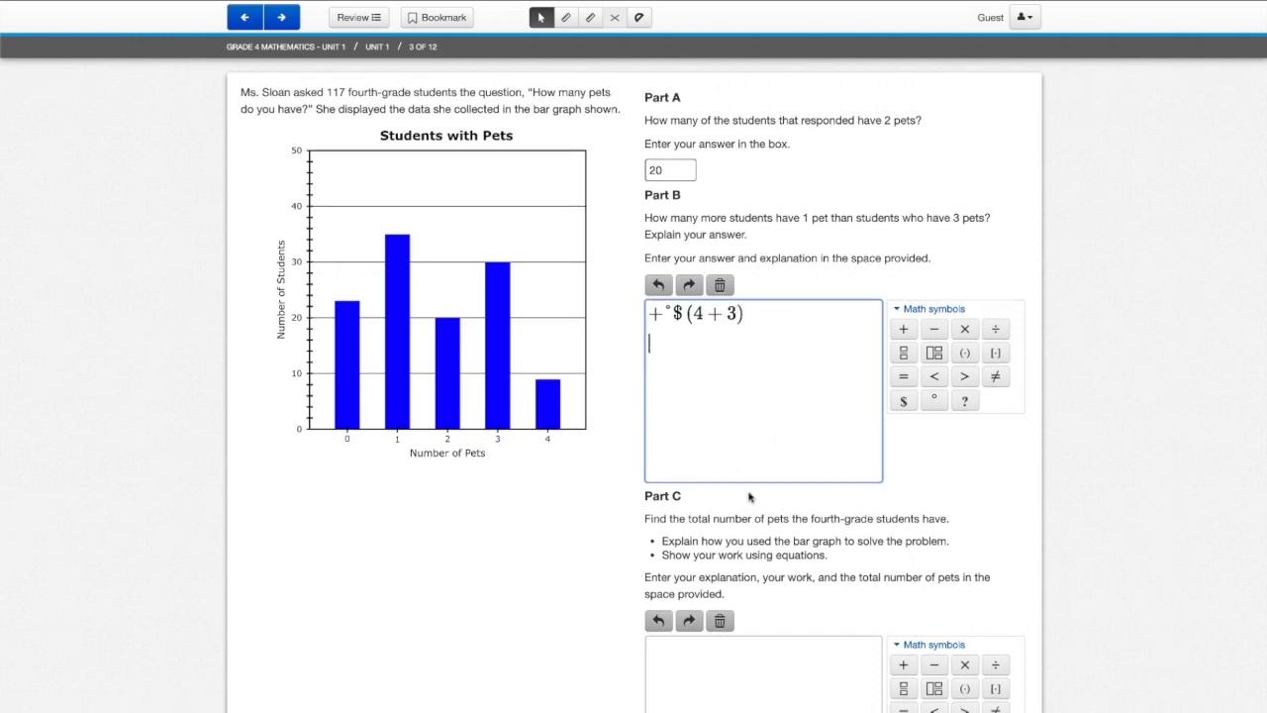
scroll(749, 495, down, 2)
Step: Try a mixed-number template in Part C, clear Parts C and B, and advance to question 4
click(935, 598)
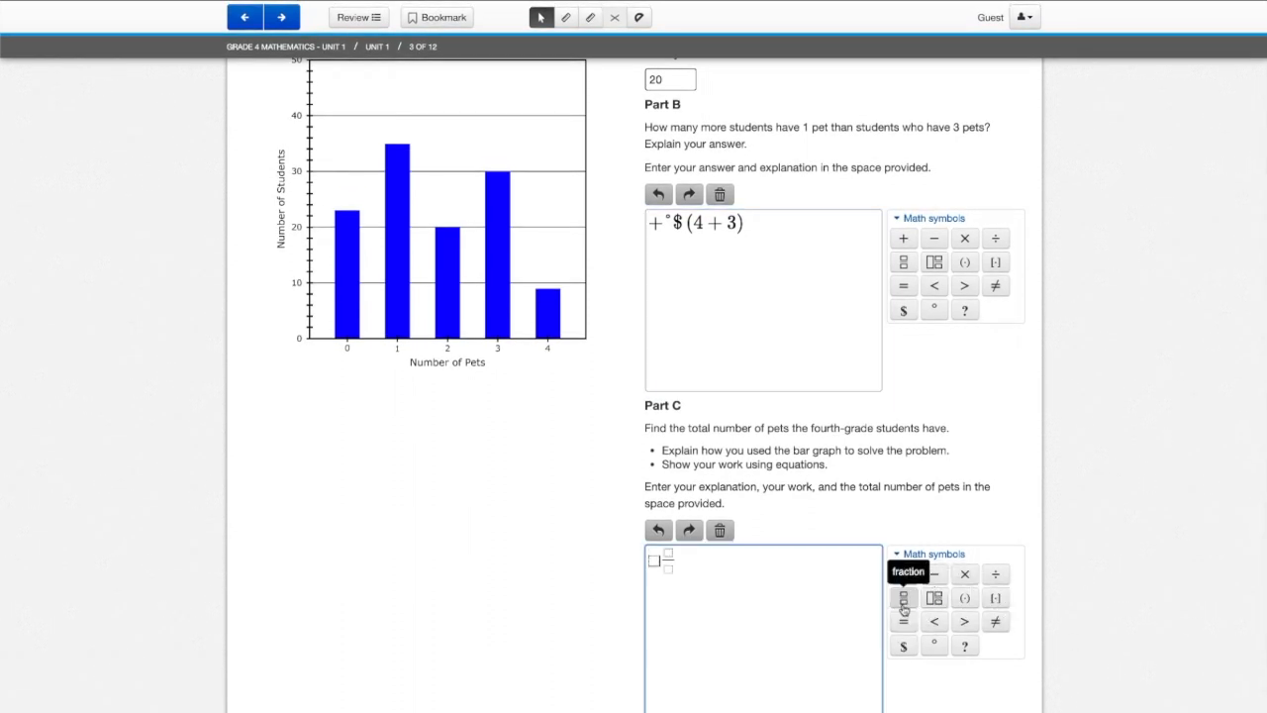
click(903, 600)
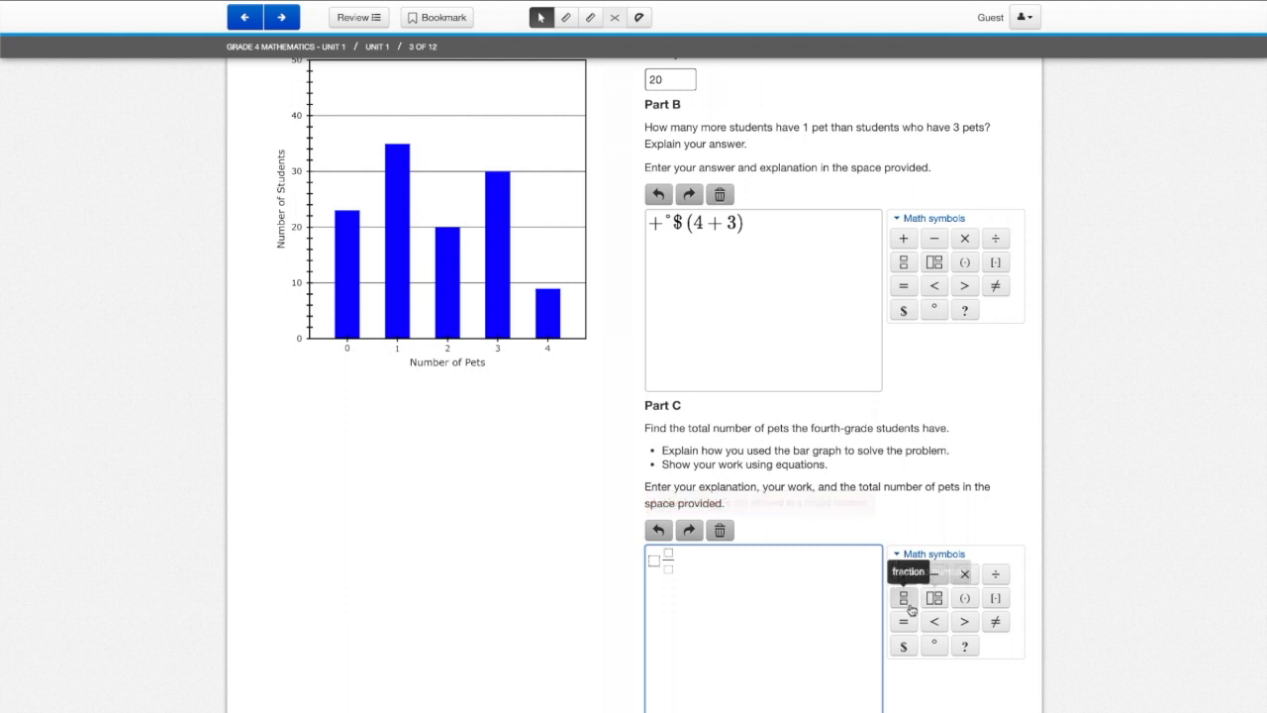
click(903, 600)
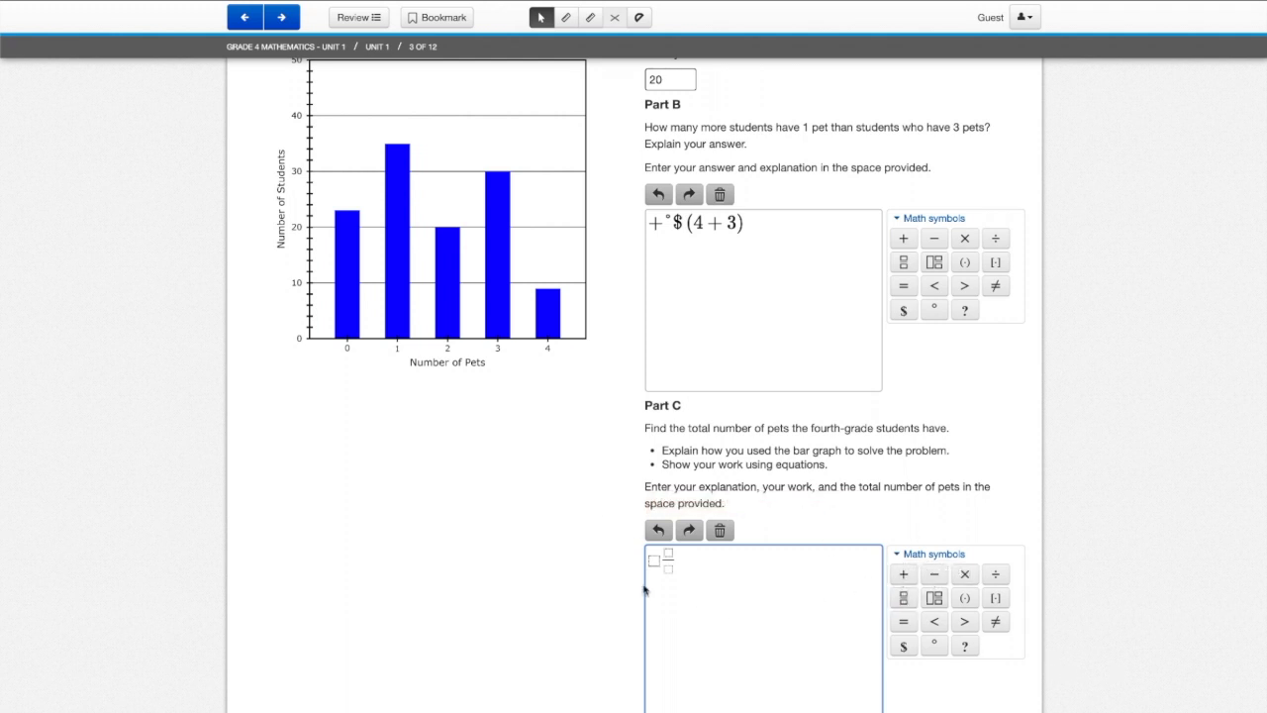
click(719, 530)
click(787, 242)
drag(734, 225, 537, 202)
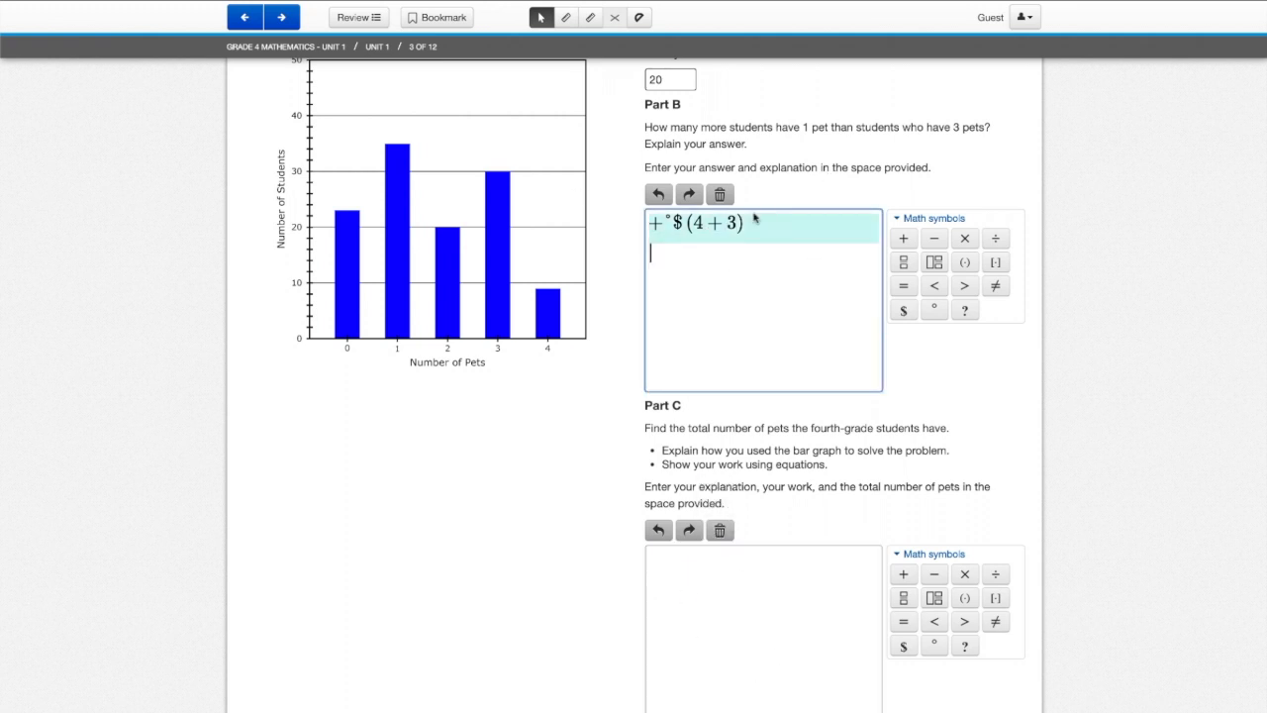
click(720, 195)
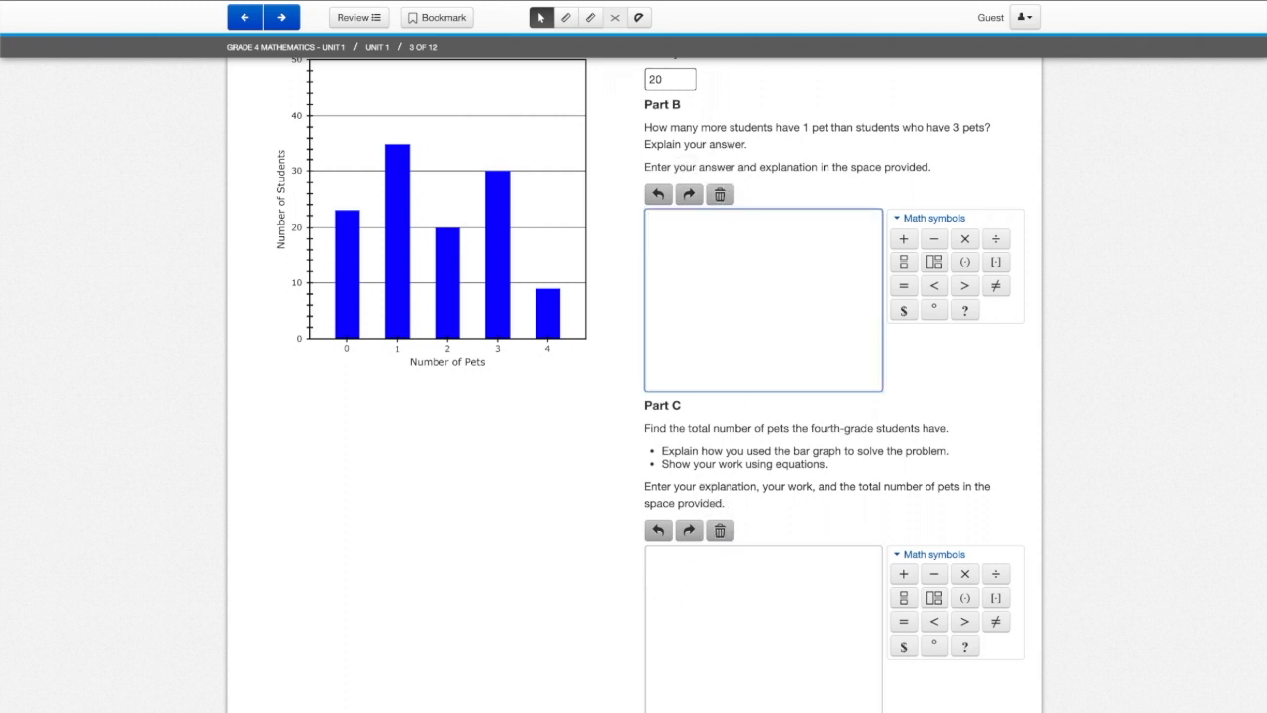
scroll(718, 693, up, 2)
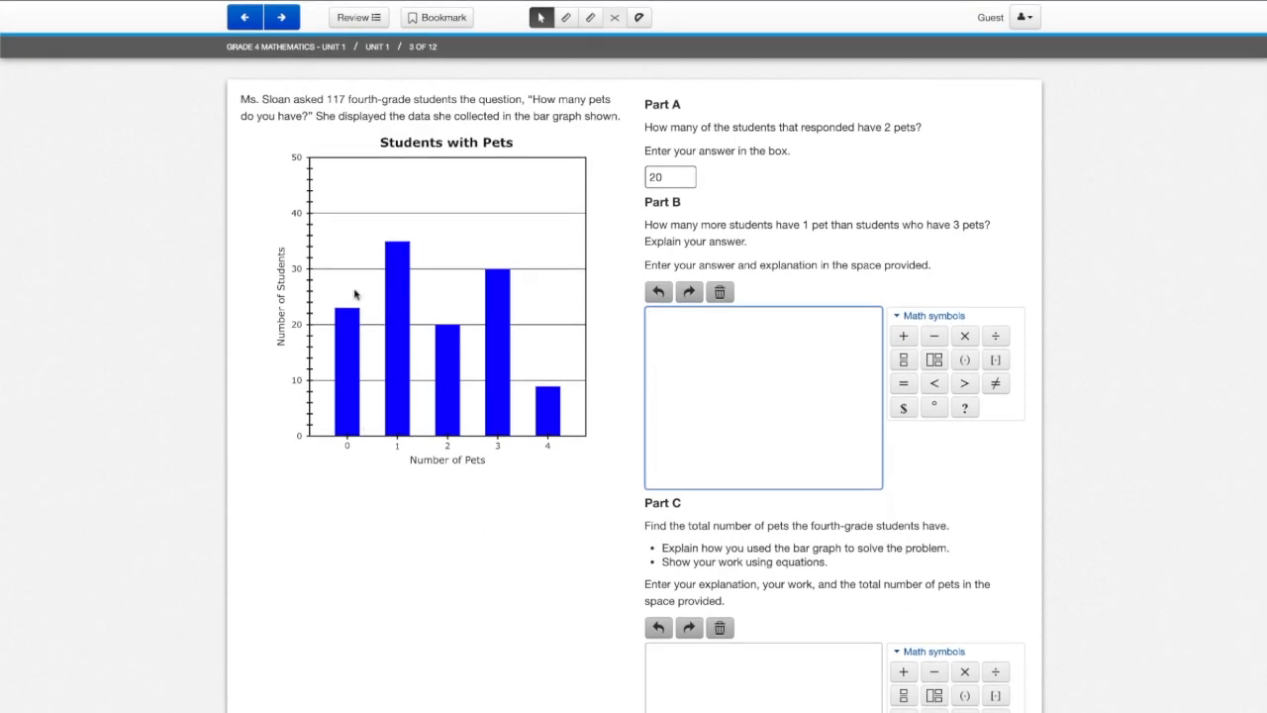
click(281, 17)
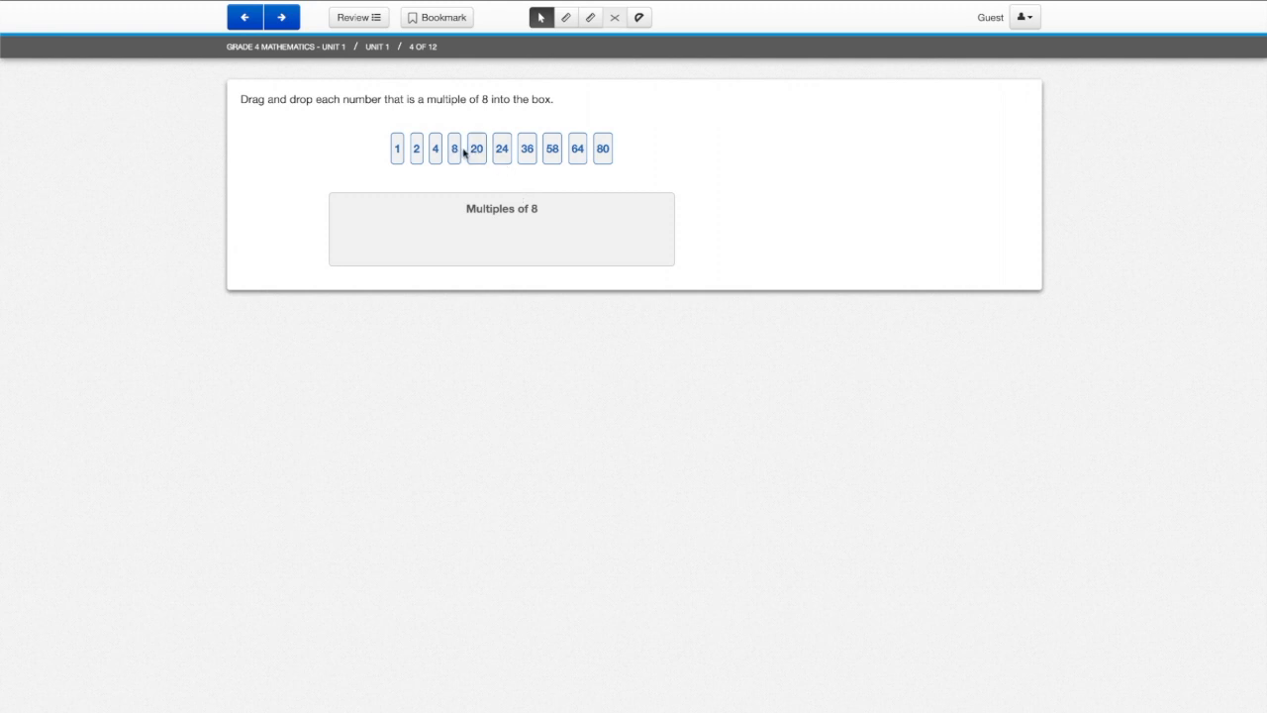
Step: Drag the 8, 24, 64 and 80 tiles into the Multiples of 8 box
drag(455, 148, 355, 224)
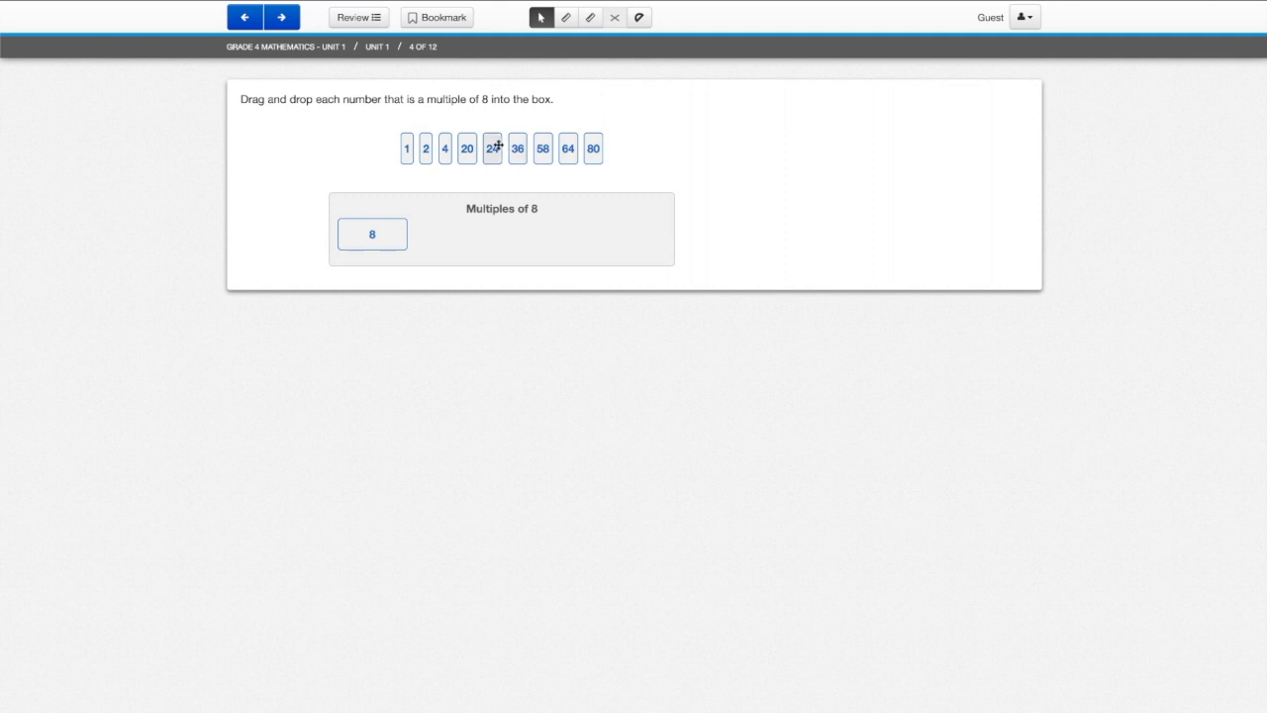
drag(492, 148, 453, 243)
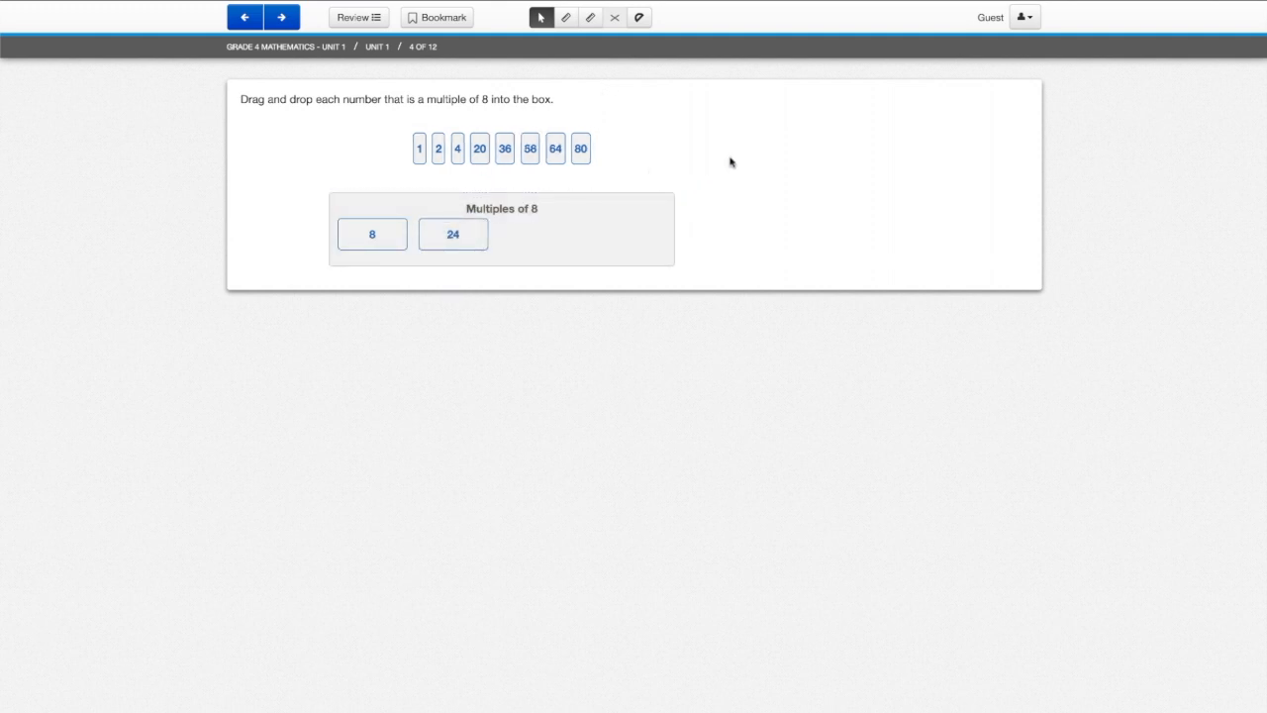
drag(555, 149, 539, 229)
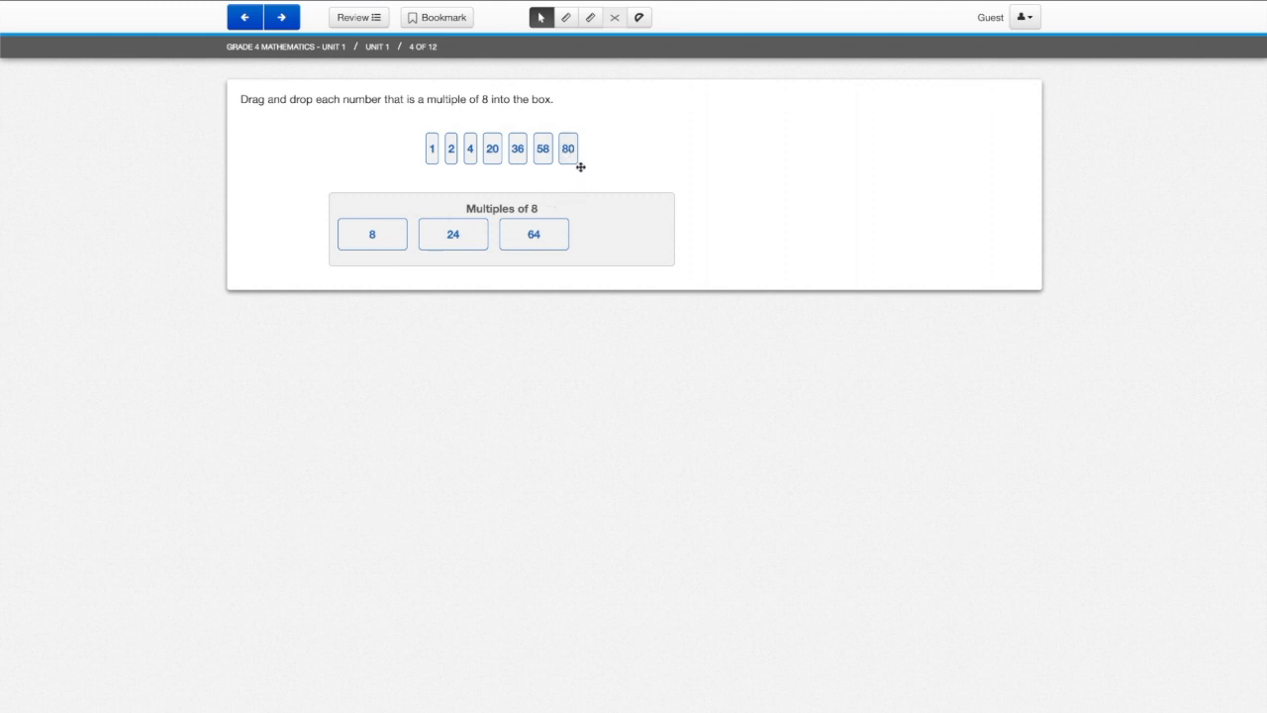
drag(567, 148, 636, 246)
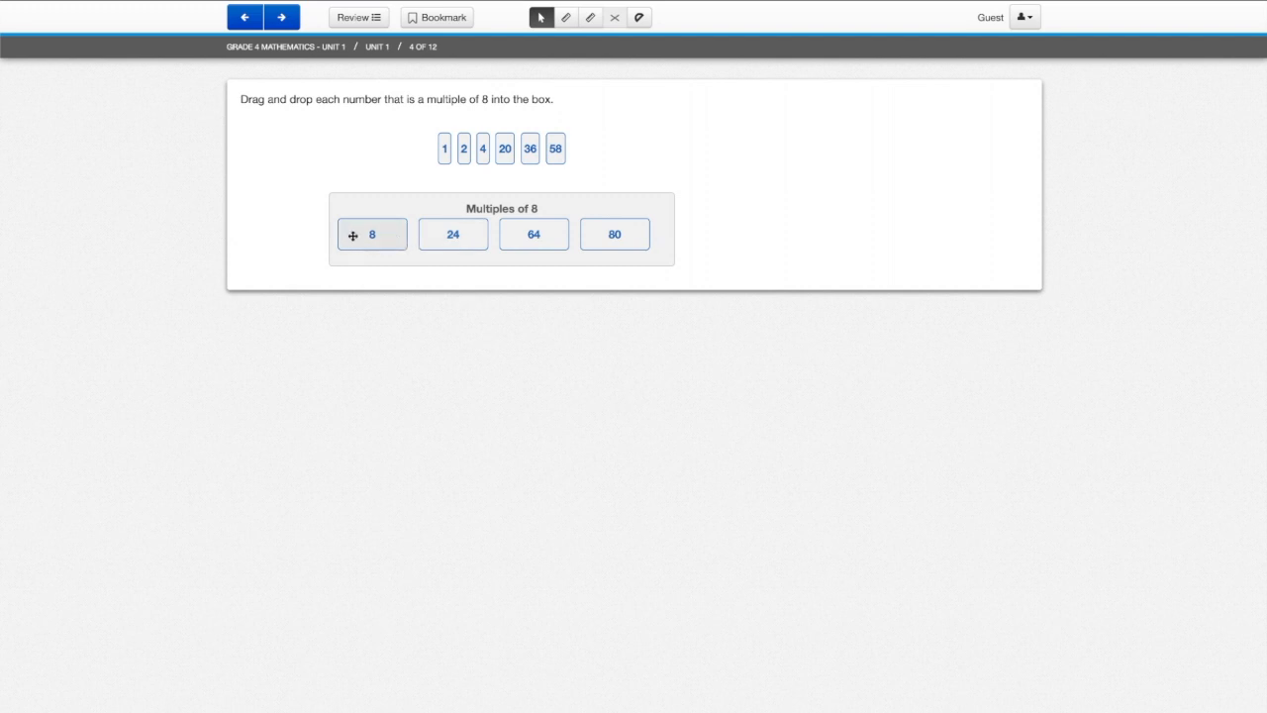
Step: Reorder the tiles into ascending order 8, 24, 64, 80 and advance to question 5
mouse_move(371, 235)
mouse_down()
mouse_move(426, 146)
mouse_move(613, 237)
mouse_up()
drag(534, 235, 618, 237)
drag(450, 230, 569, 236)
drag(372, 234, 643, 235)
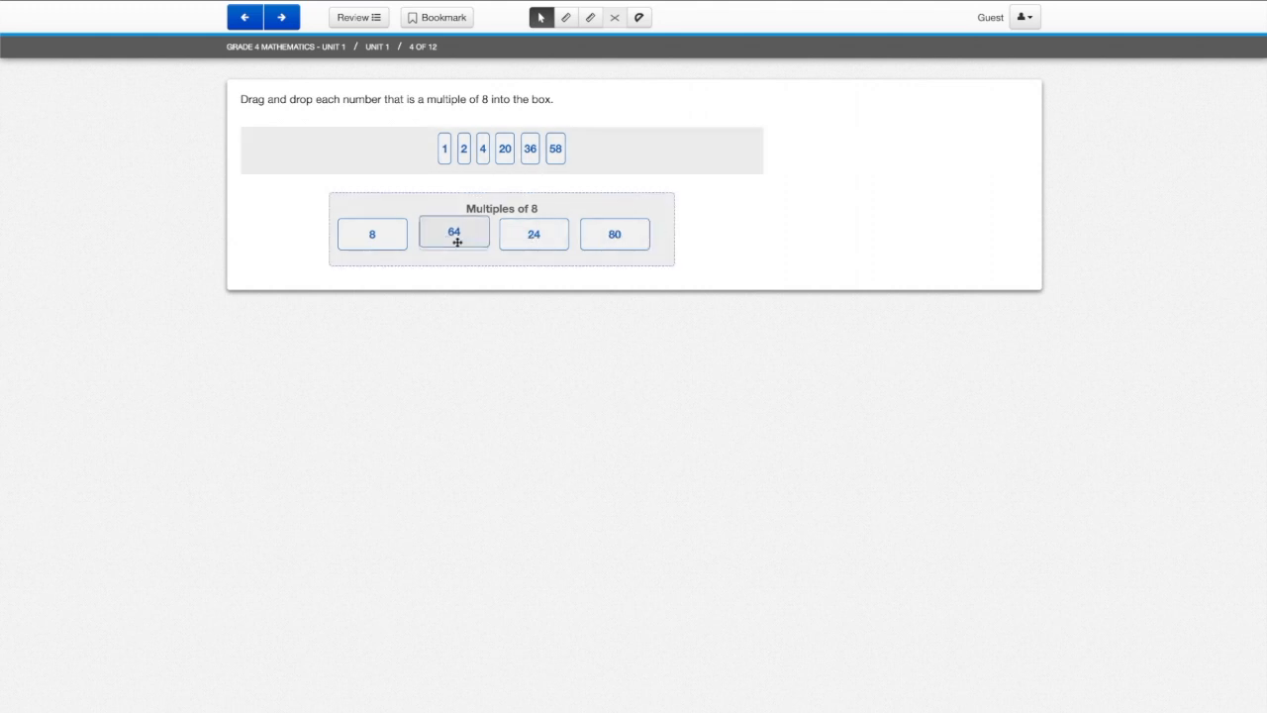
drag(438, 243, 619, 240)
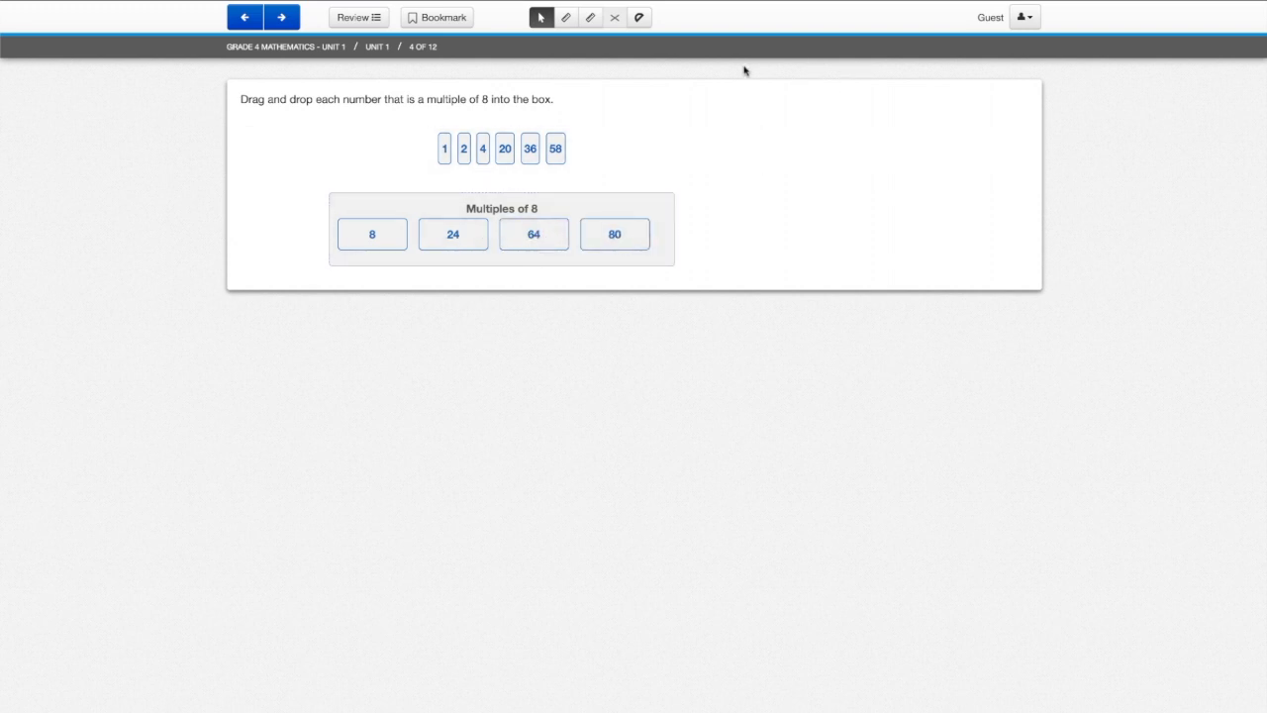
click(282, 17)
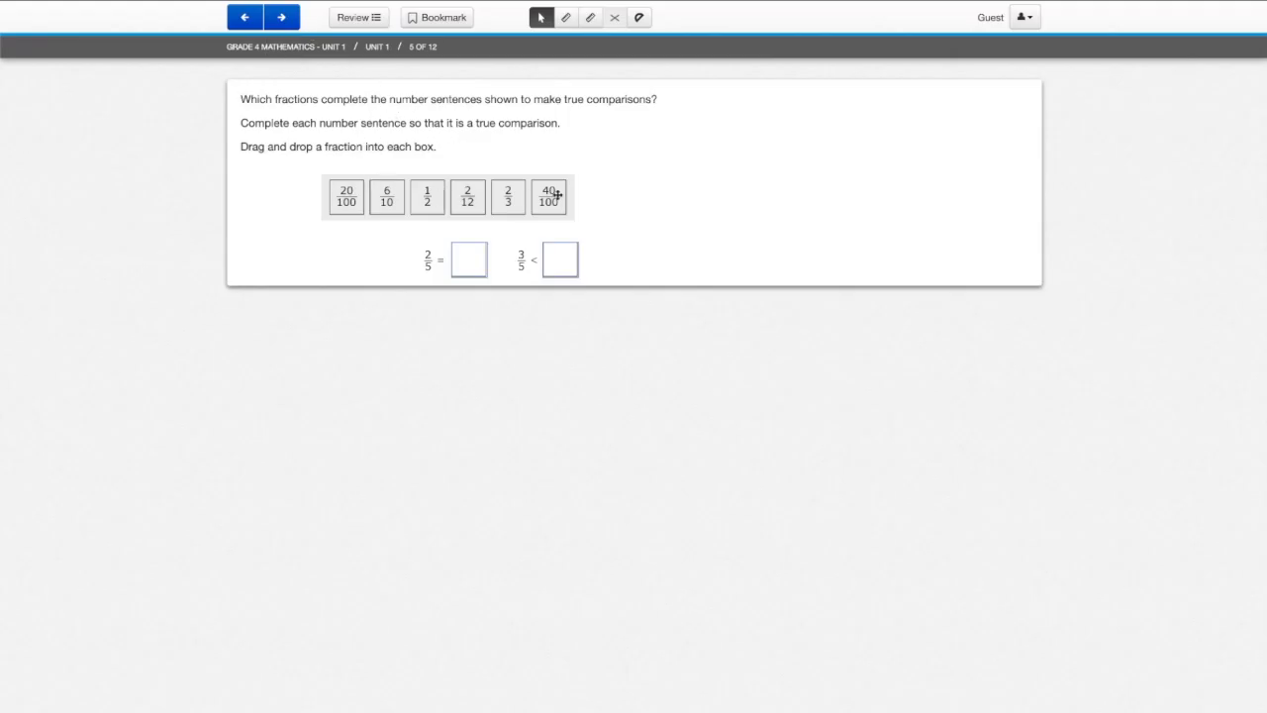
Step: Place 40/100 after 2/5 = and 2/3 after 3/5 <, then advance to question 6
drag(553, 194, 469, 260)
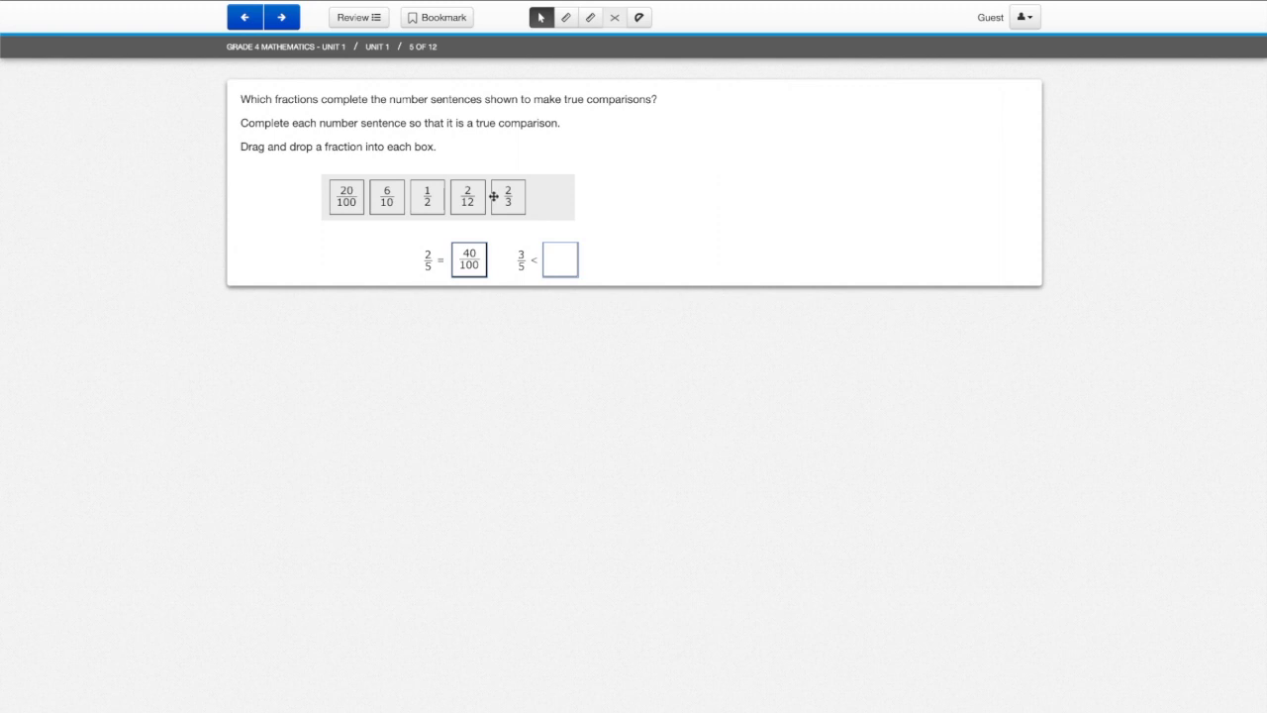
drag(507, 196, 559, 260)
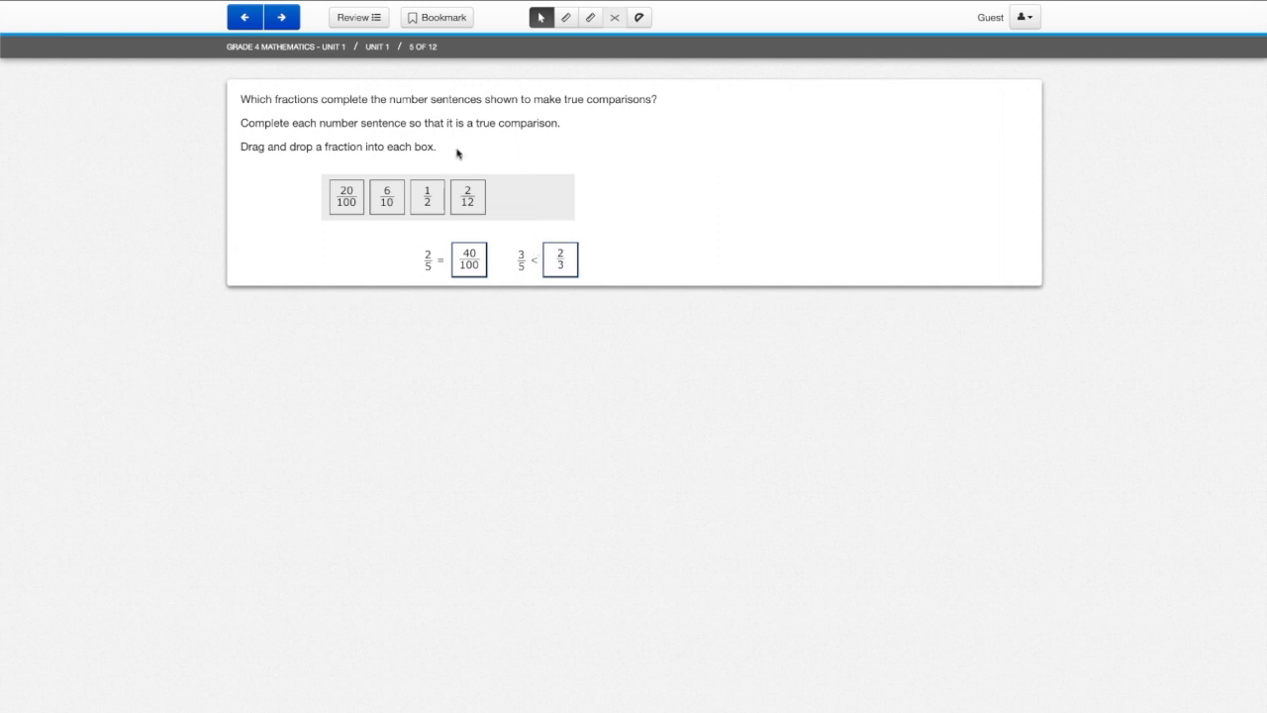
click(282, 17)
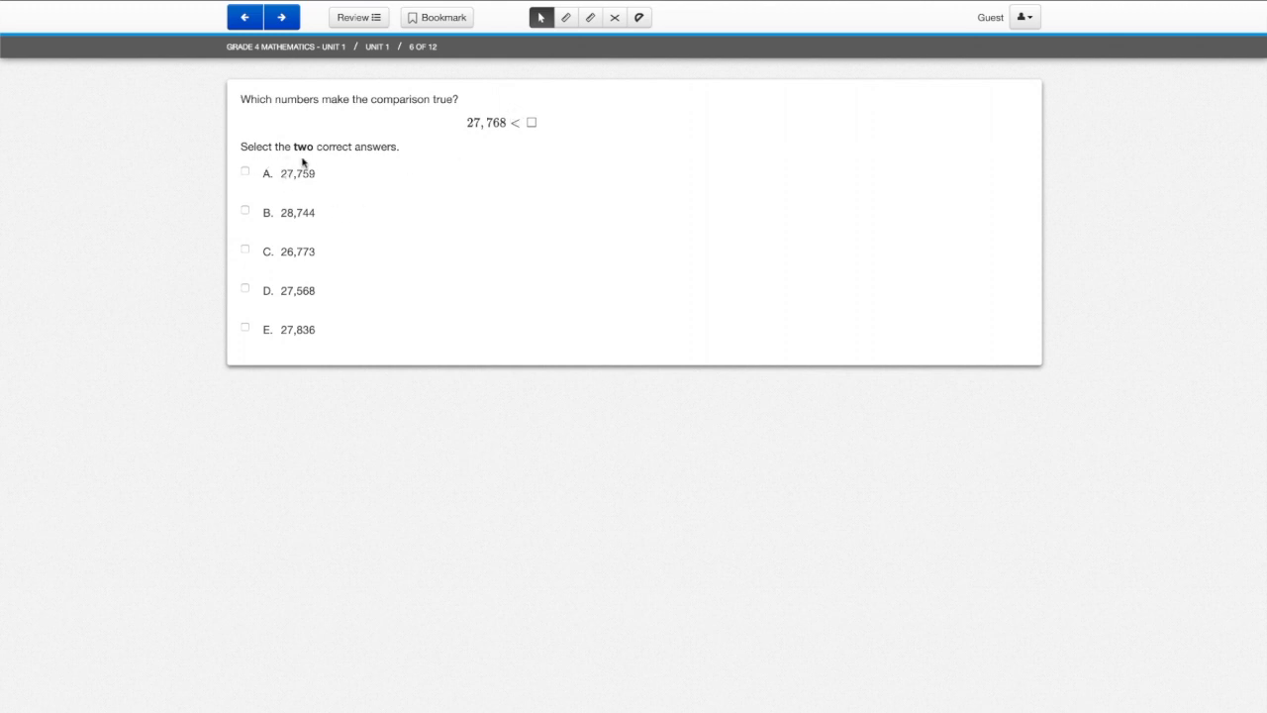
Step: Select 28,744 and 27,836 as the numbers greater than 27,768 and advance to question 7
click(246, 211)
click(246, 329)
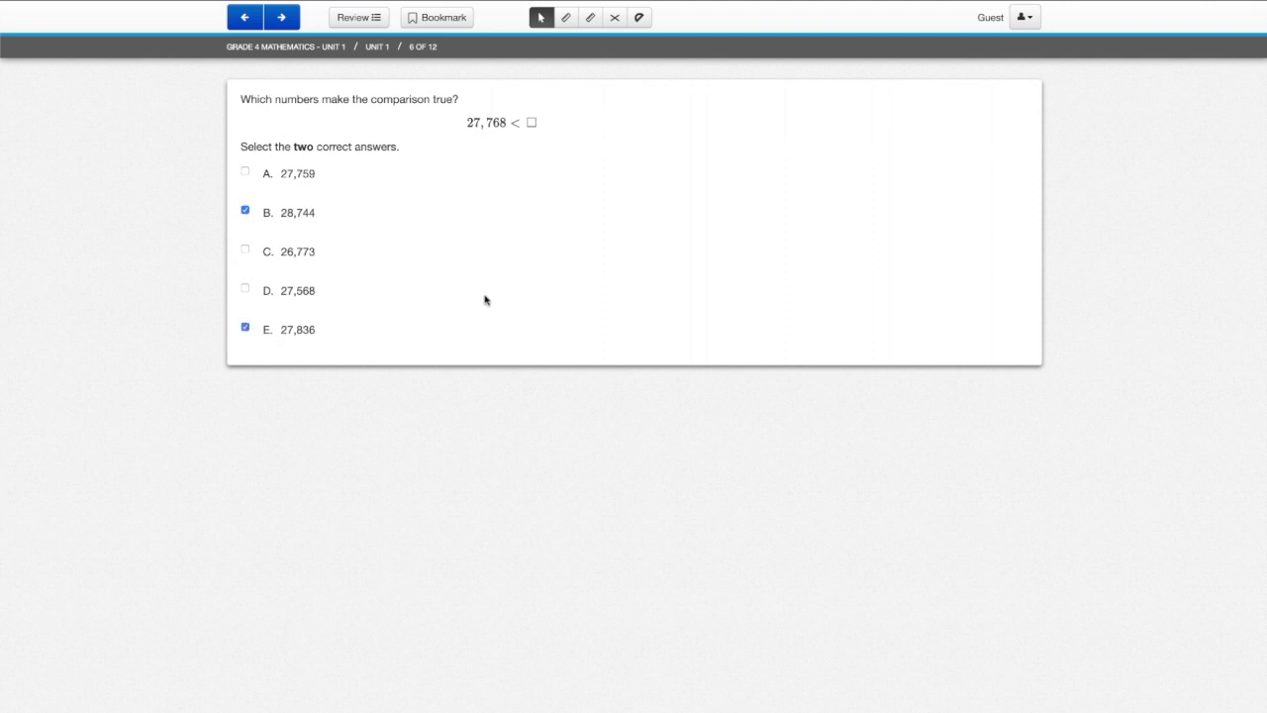
click(284, 17)
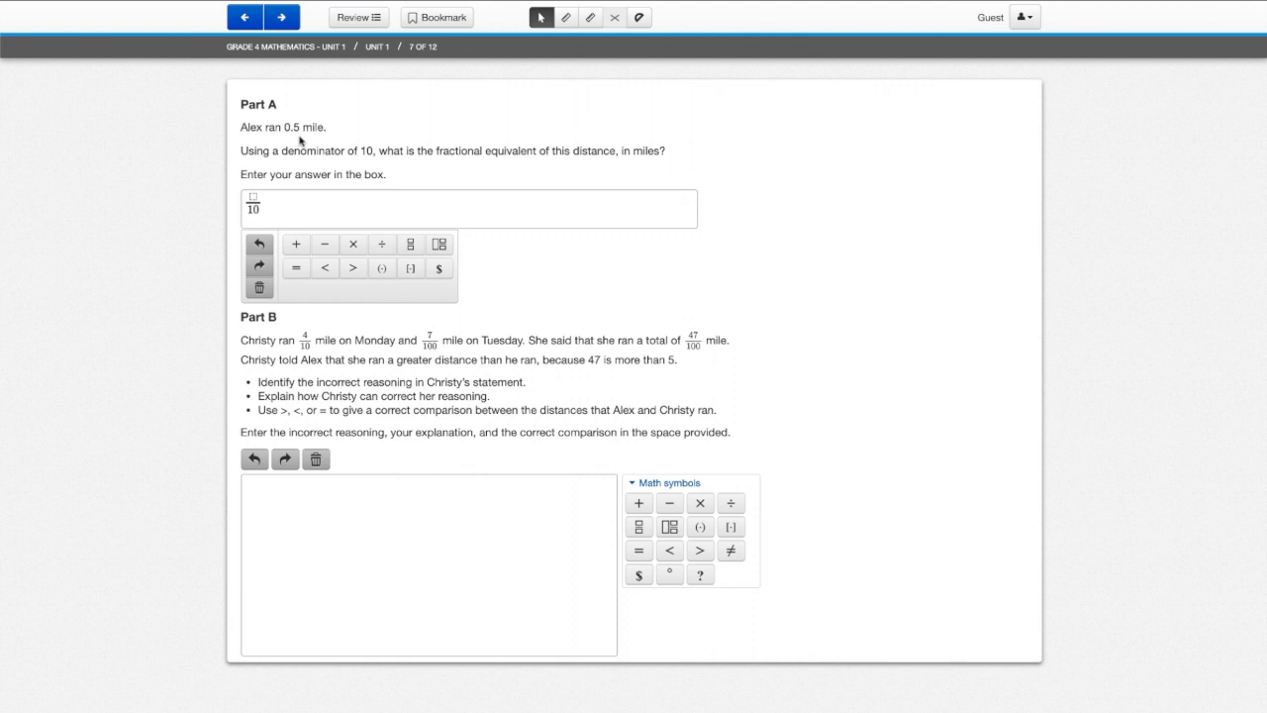
Step: Enter 5 as the Part A numerator and fill Part B with pasted copies of 'Explain my awesome answer.'
click(251, 197)
text(5)
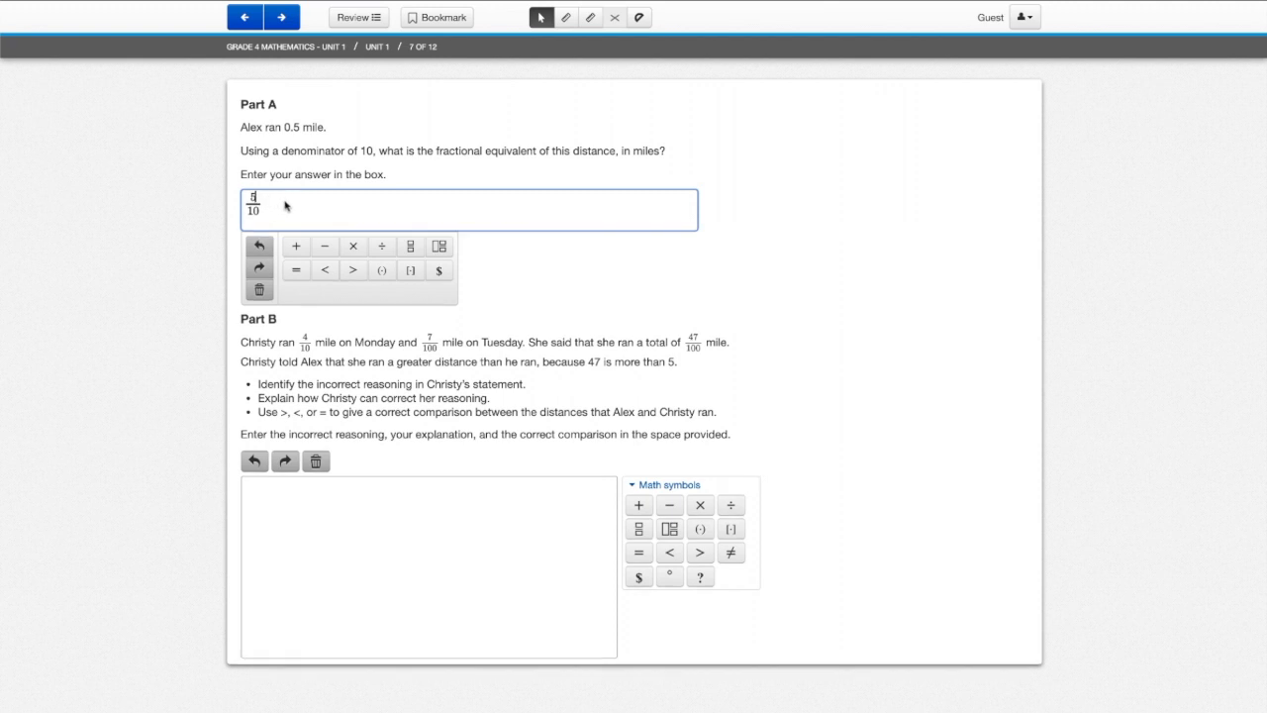
click(383, 564)
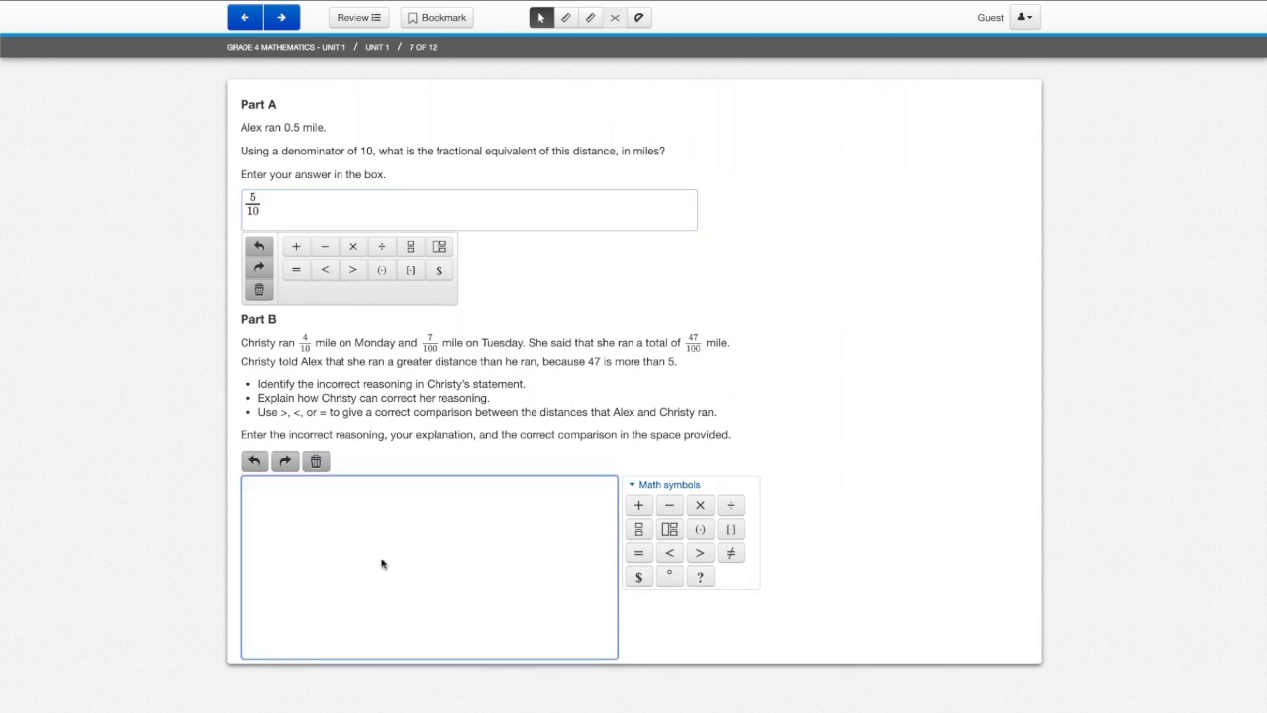
text(Ex)
text(plain you)
key(BackSpace)
key(BackSpace)
key(BackSpace)
text(my awesome )
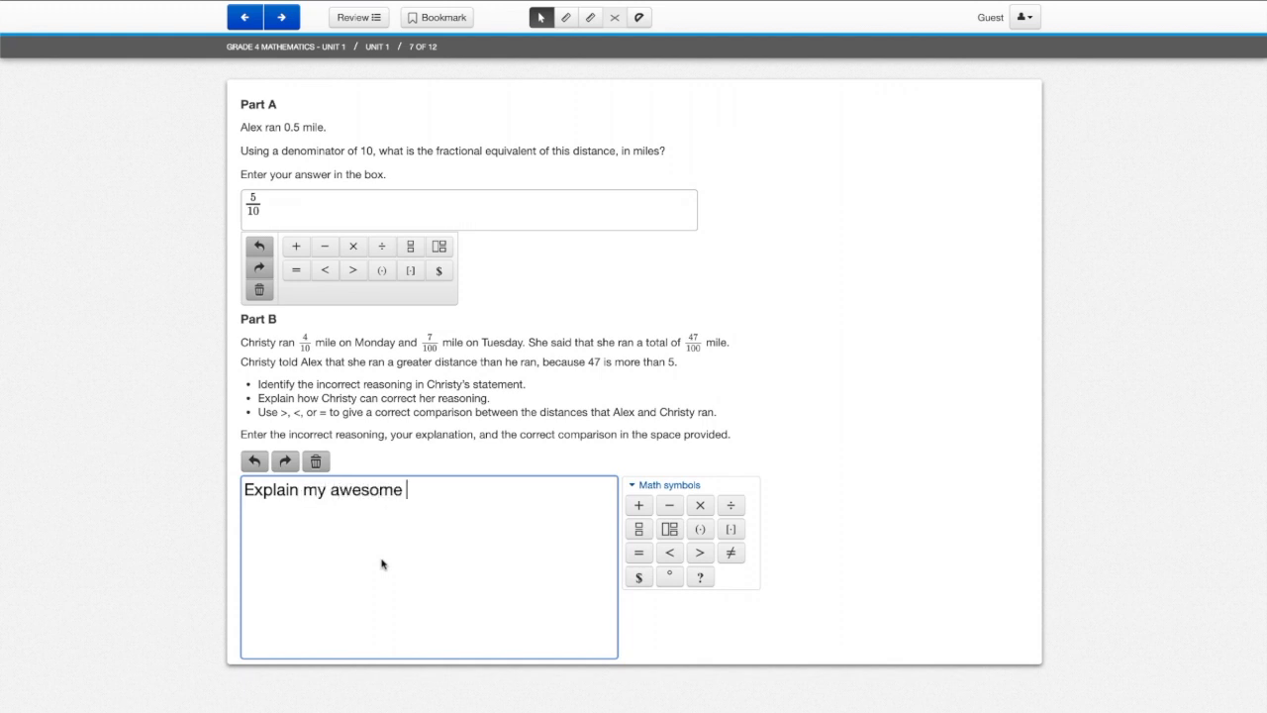
text(answer.)
drag(475, 489, 379, 489)
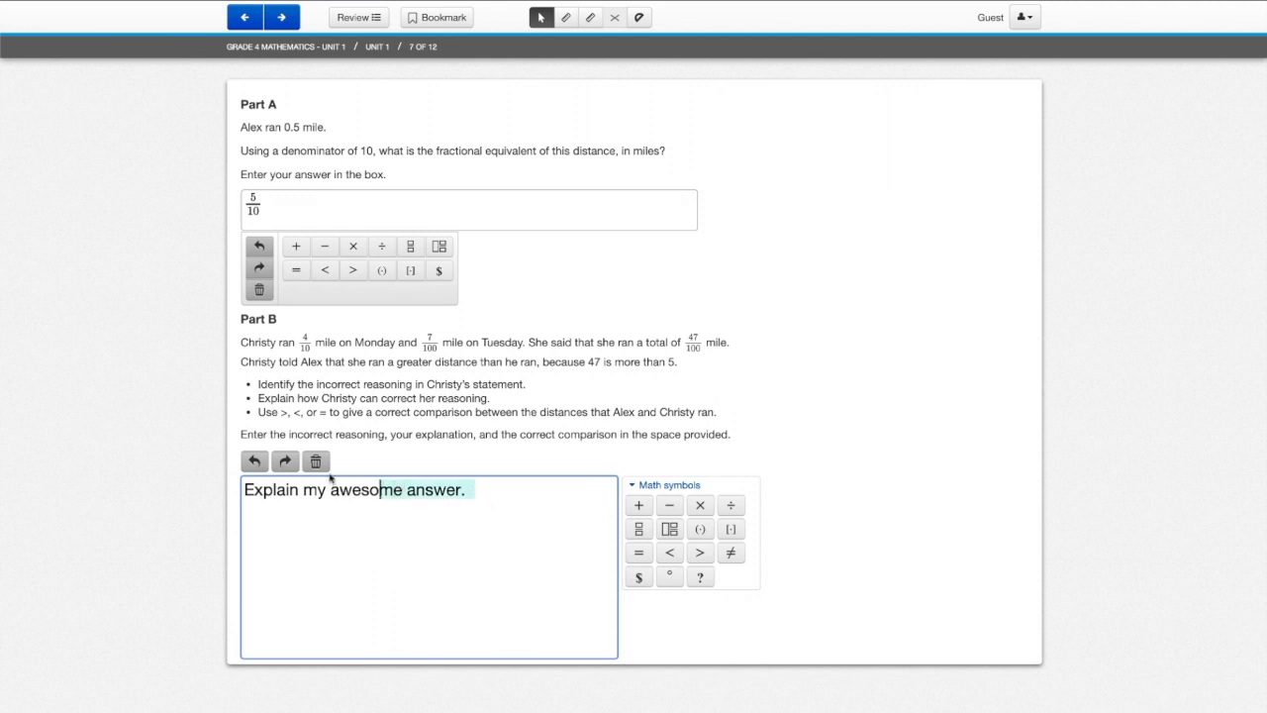
click(248, 489)
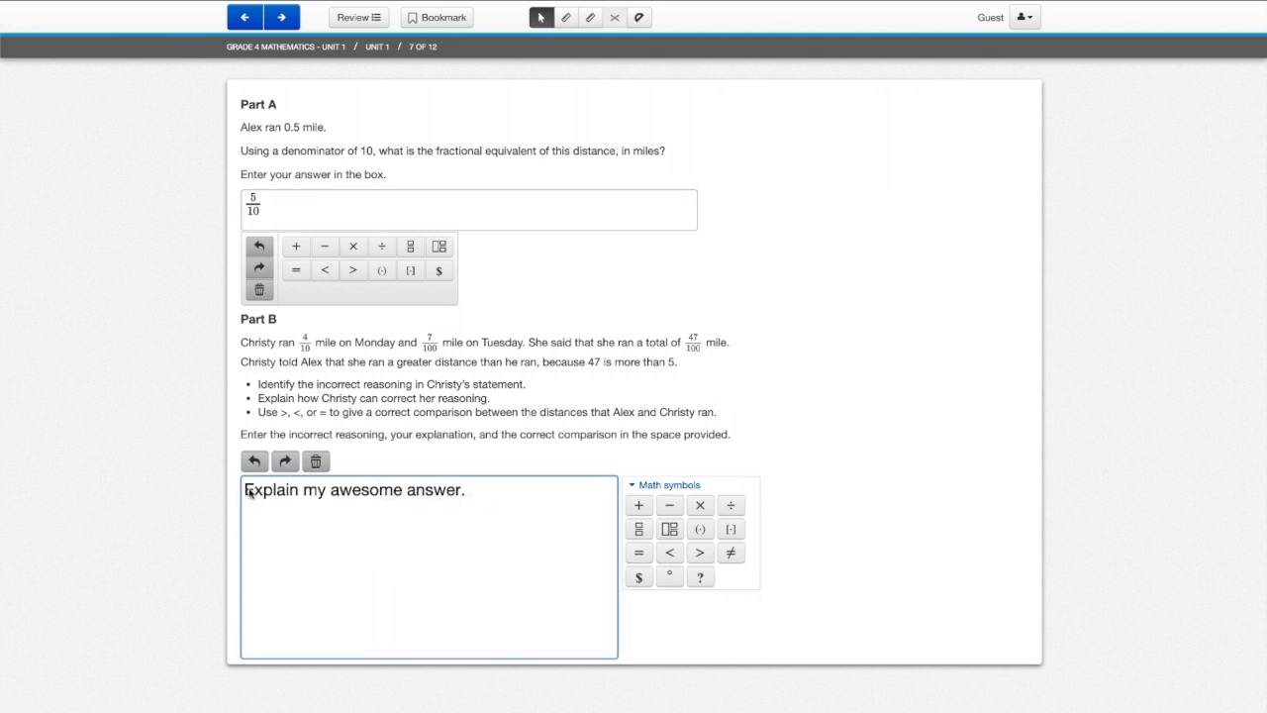
drag(247, 489, 440, 519)
click(553, 524)
key(ctrl+v)
key(ctrl+v)
key(ctrl+v)
key(ctrl+v)
key(ctrl+v)
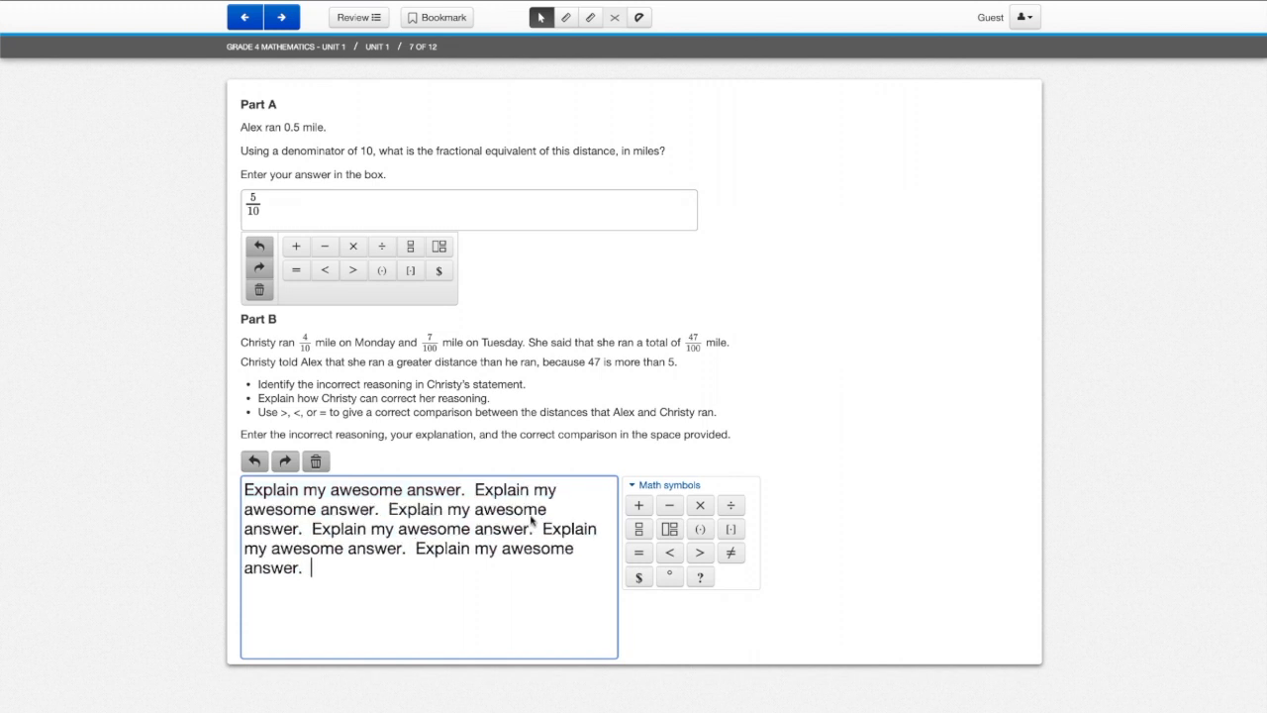
key(ctrl+v)
key(ctrl+v)
key(ctrl+v)
key(ctrl+v)
key(ctrl+v)
key(ctrl+v)
key(ctrl+v)
key(ctrl+v)
key(ctrl+v)
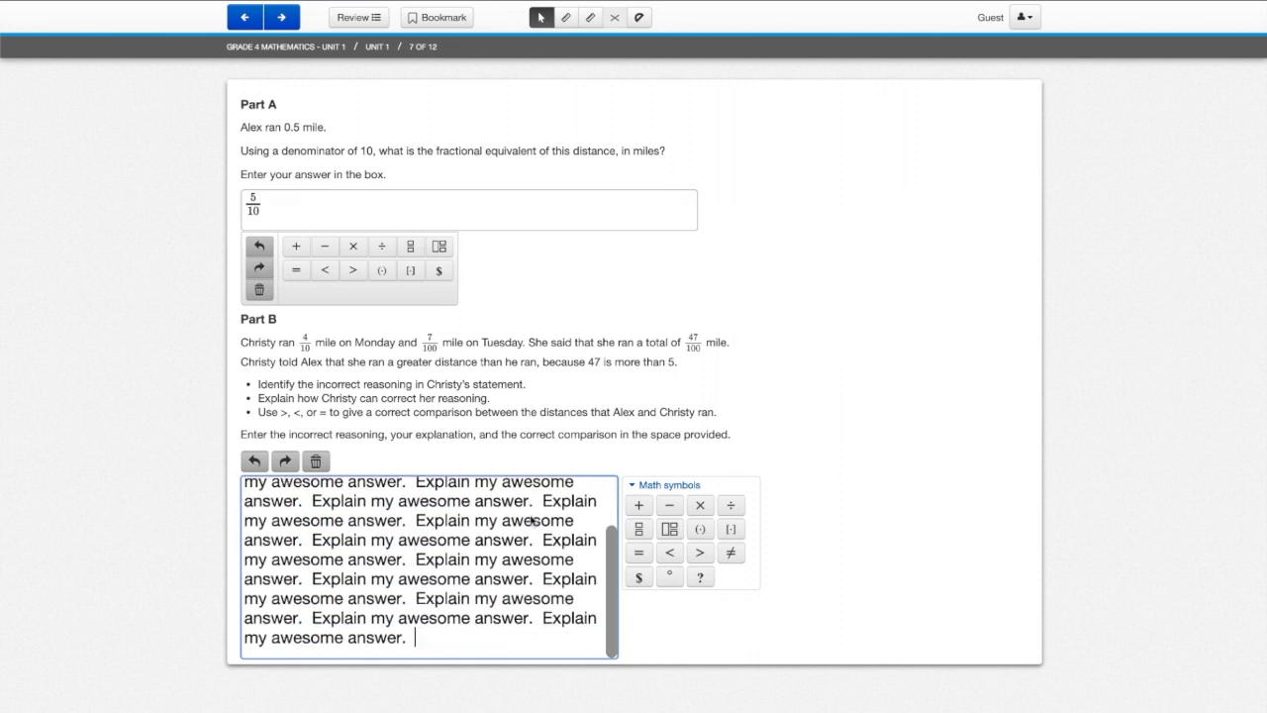
key(ctrl+v)
key(ctrl+v)
key(ctrl+v)
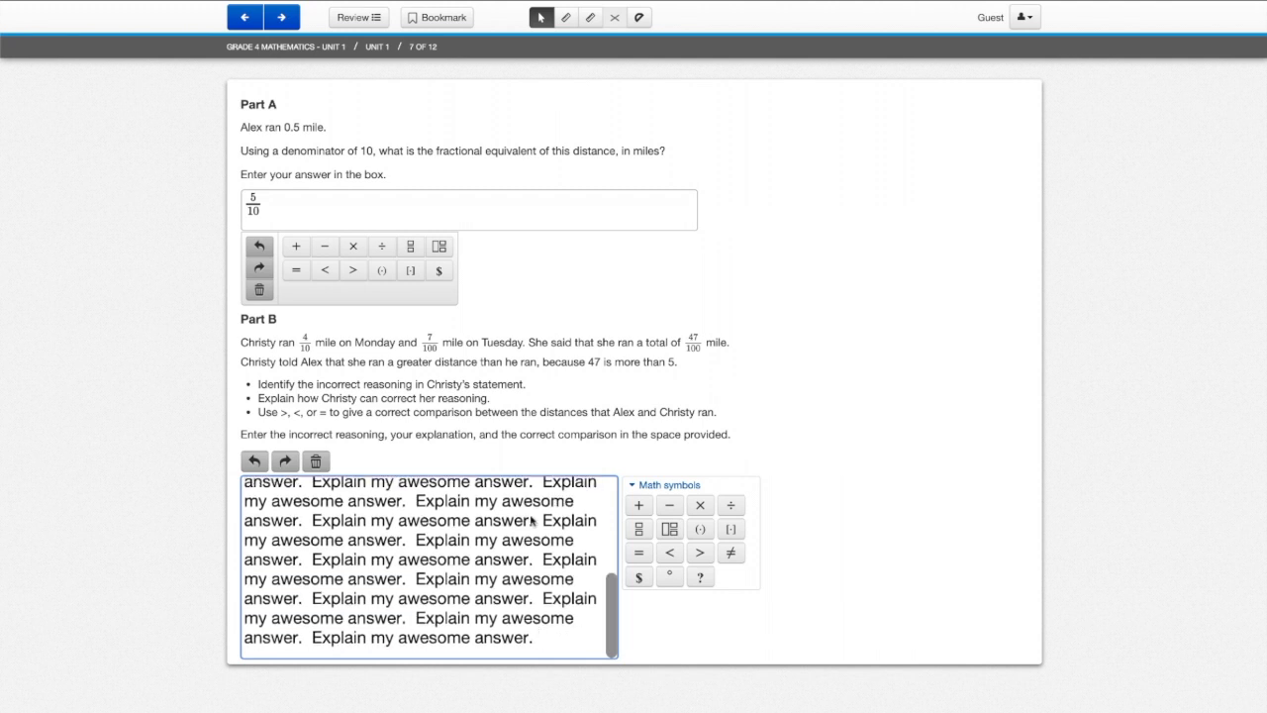
Step: Append $, >, =, parentheses and a mixed-number template to Part B, then advance to question 8
click(638, 577)
click(700, 553)
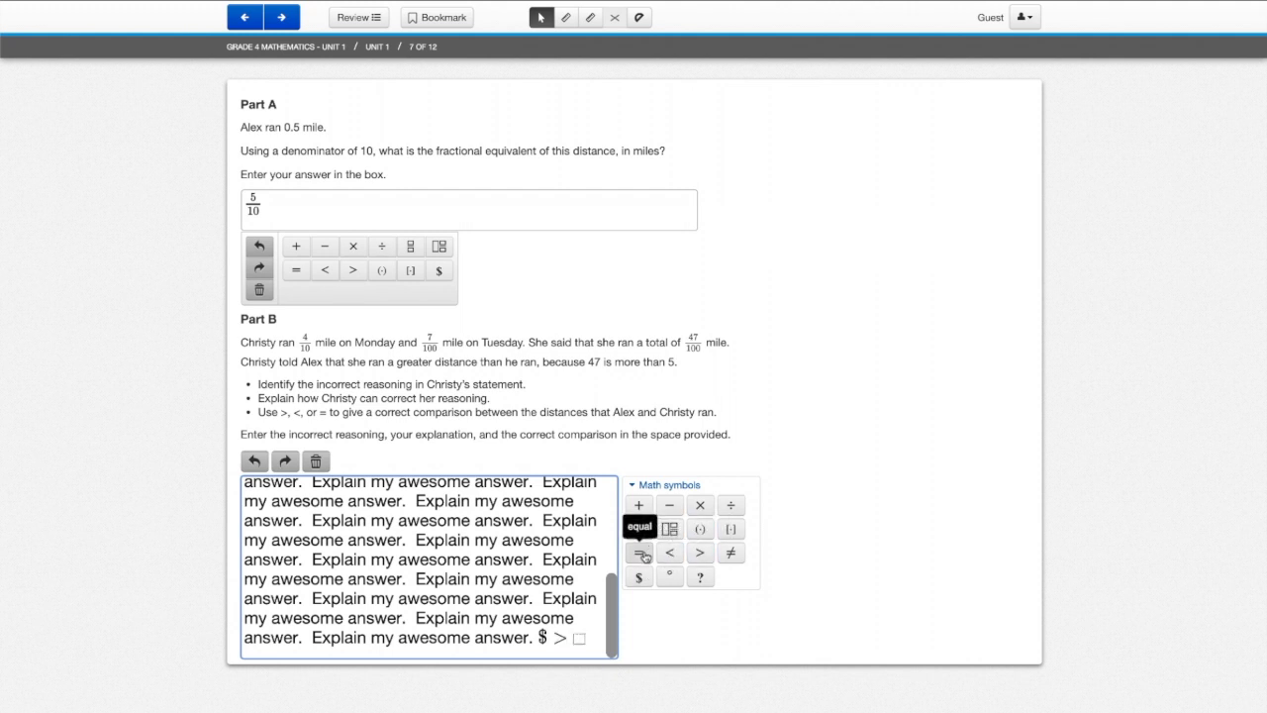
click(697, 531)
click(639, 552)
click(669, 530)
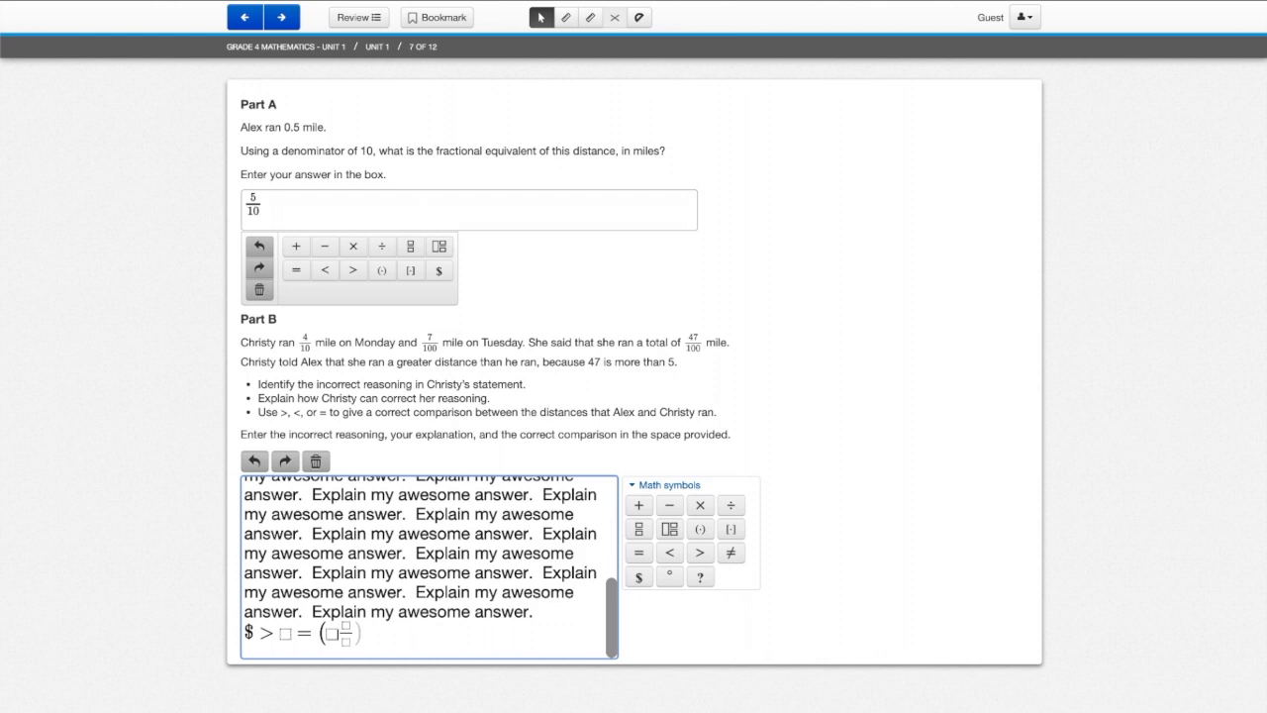
click(281, 17)
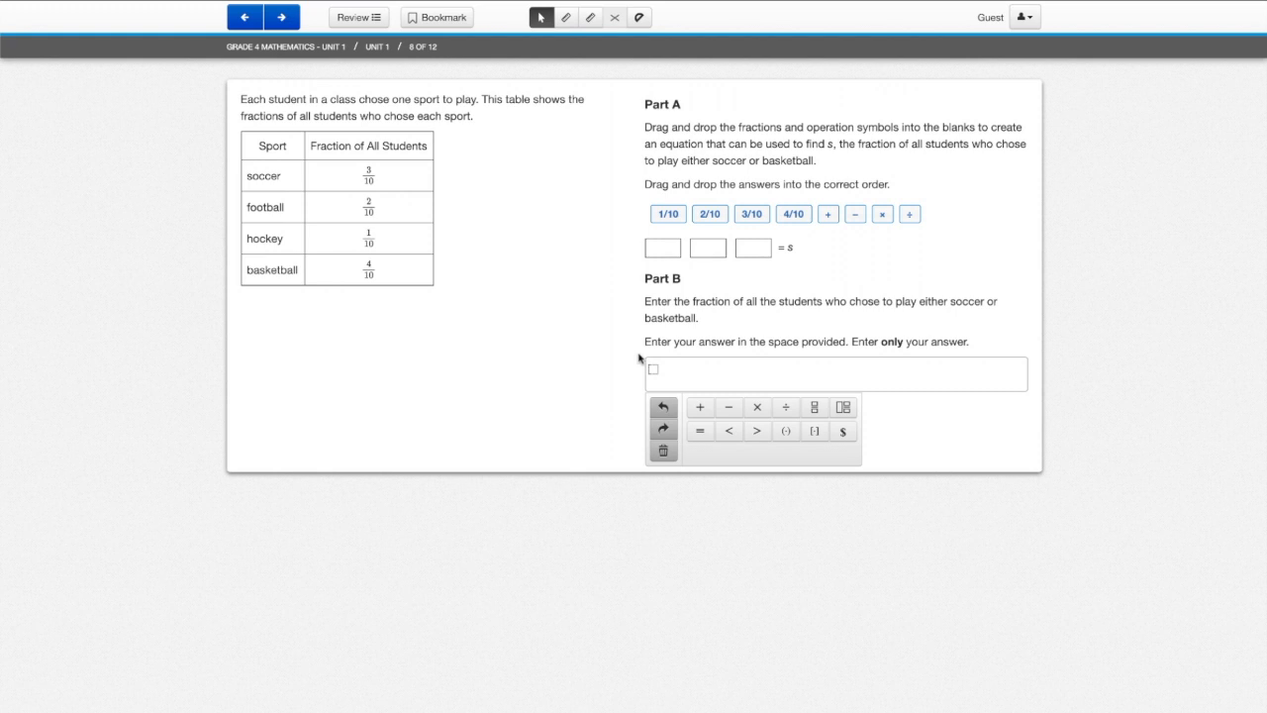
Step: Build the Part A equation 3/10 + 4/10 = s from the tiles
drag(751, 214, 653, 255)
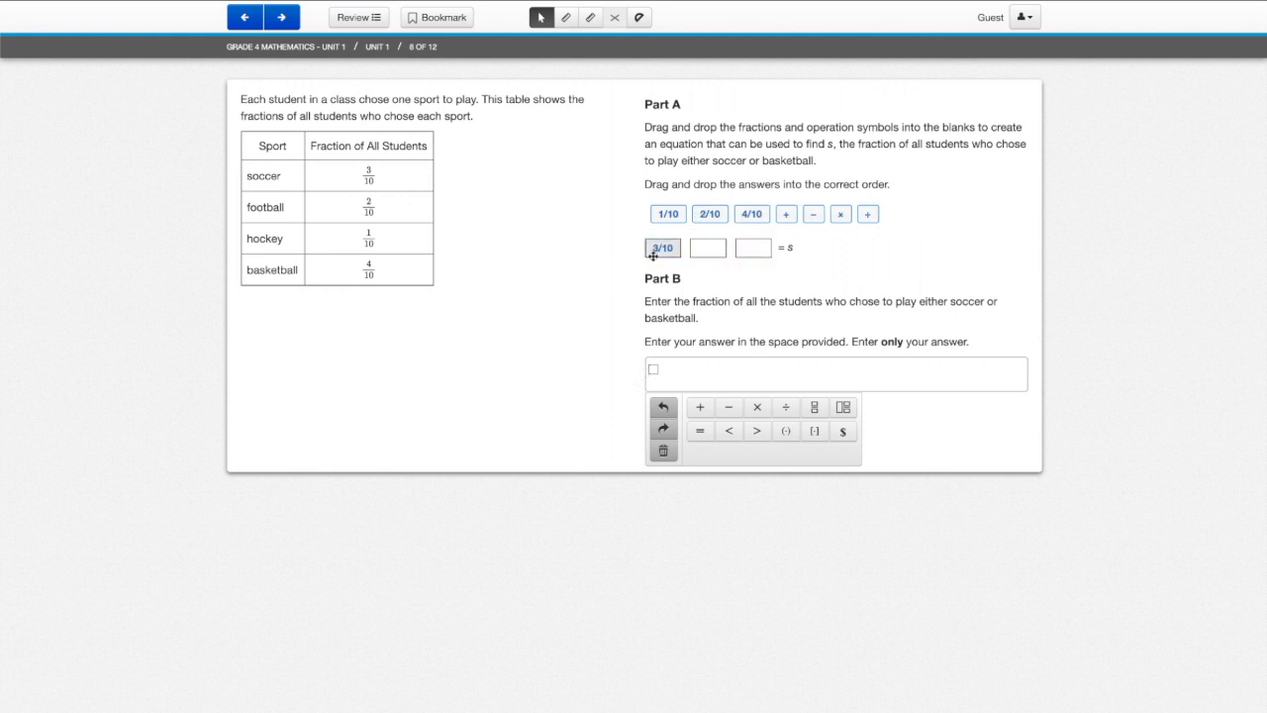
drag(828, 214, 714, 243)
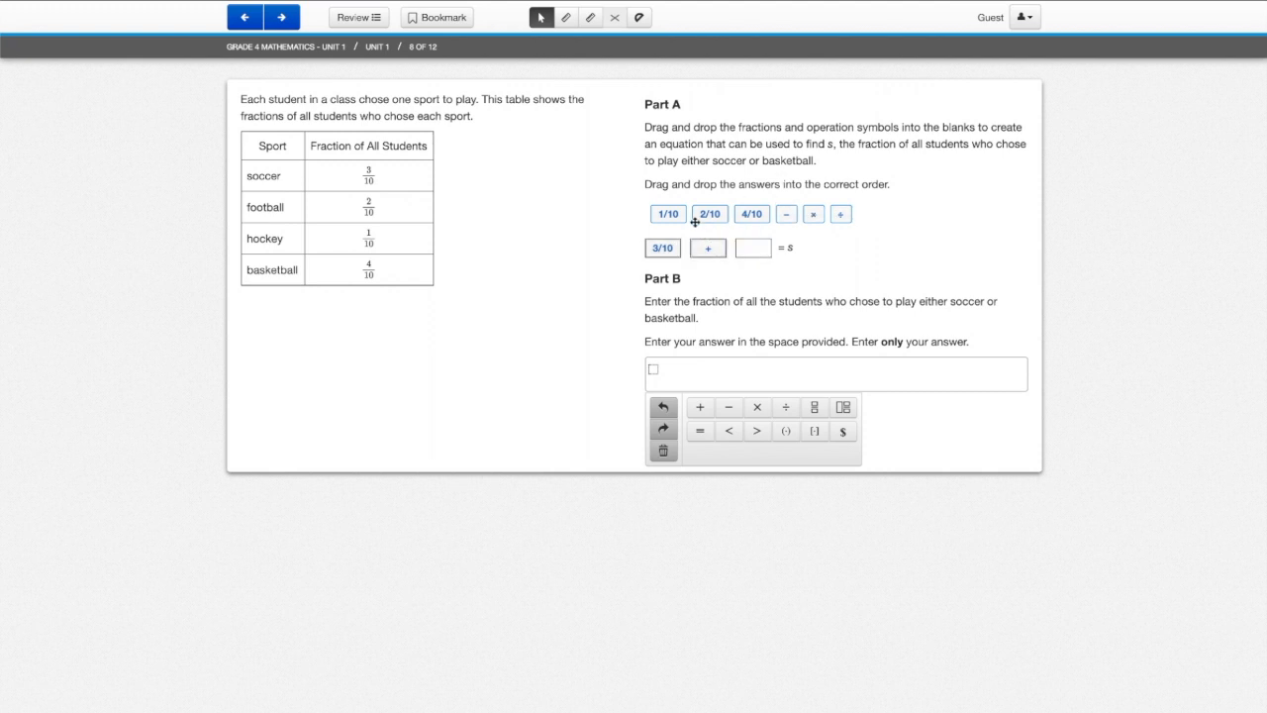
drag(751, 214, 756, 246)
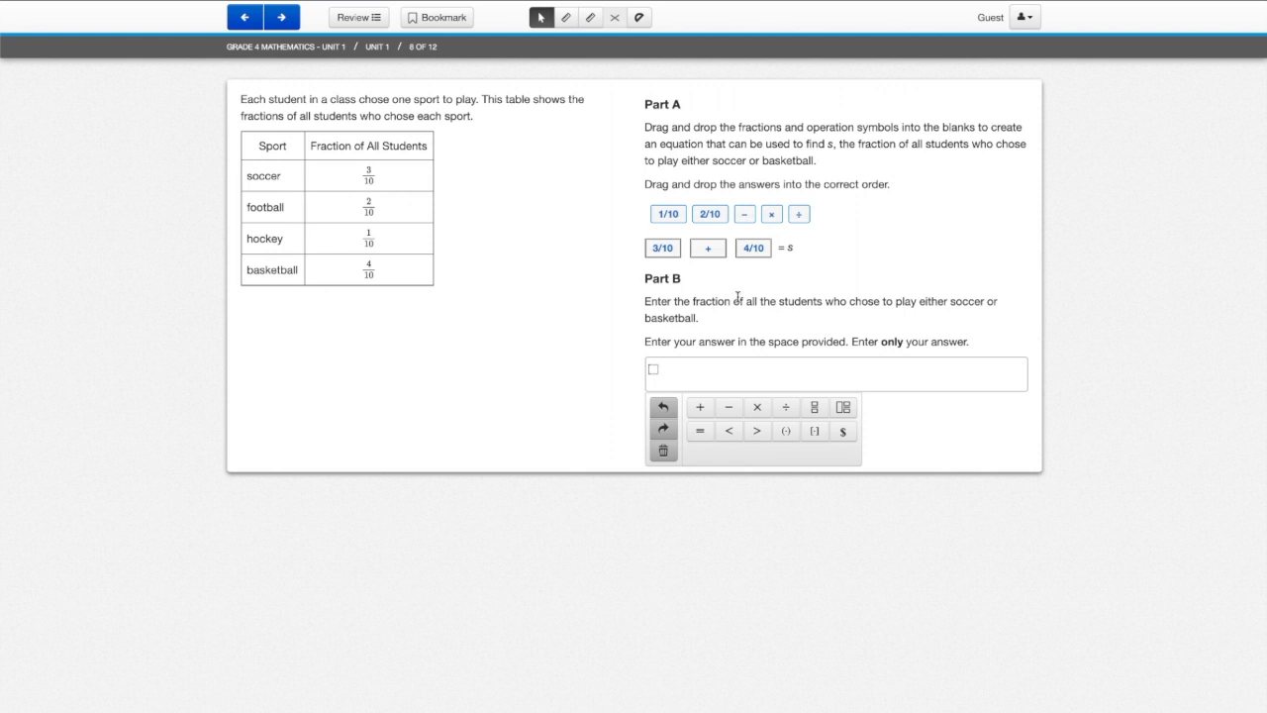
Step: Enter 7/10 as the Part B fraction after clearing nested-fraction attempts, then advance to question 9
click(672, 381)
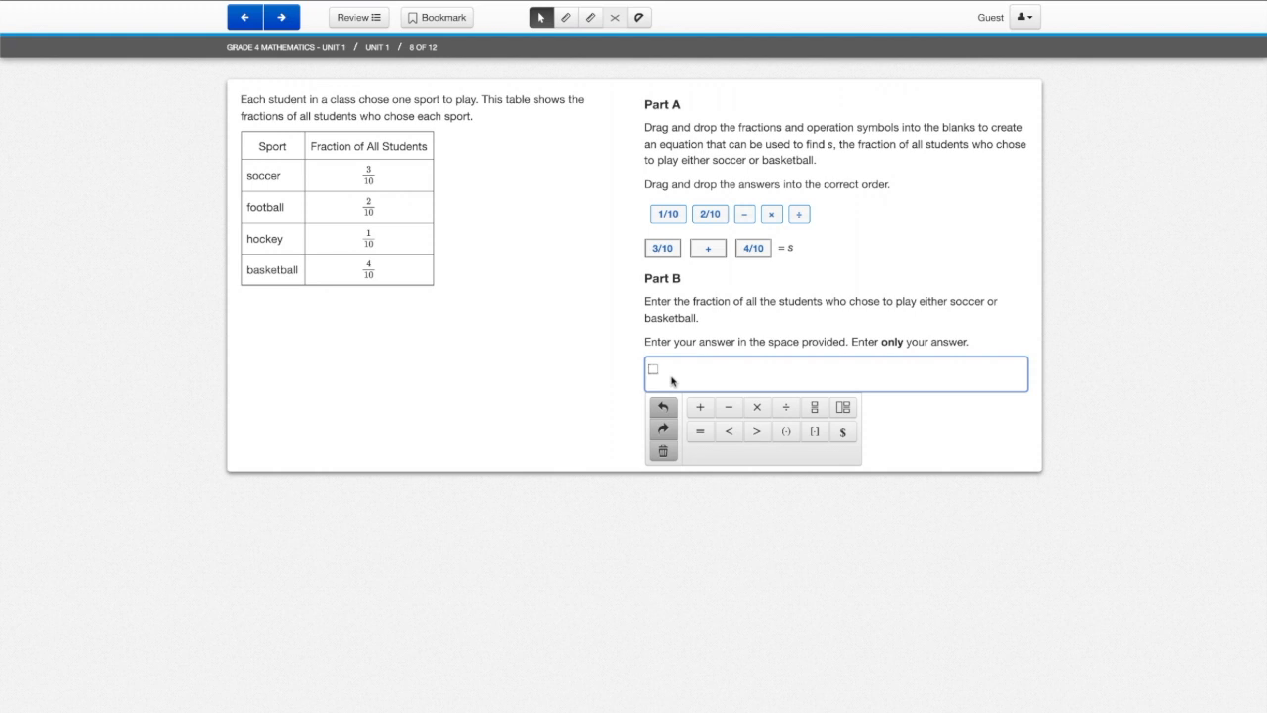
click(814, 407)
click(814, 413)
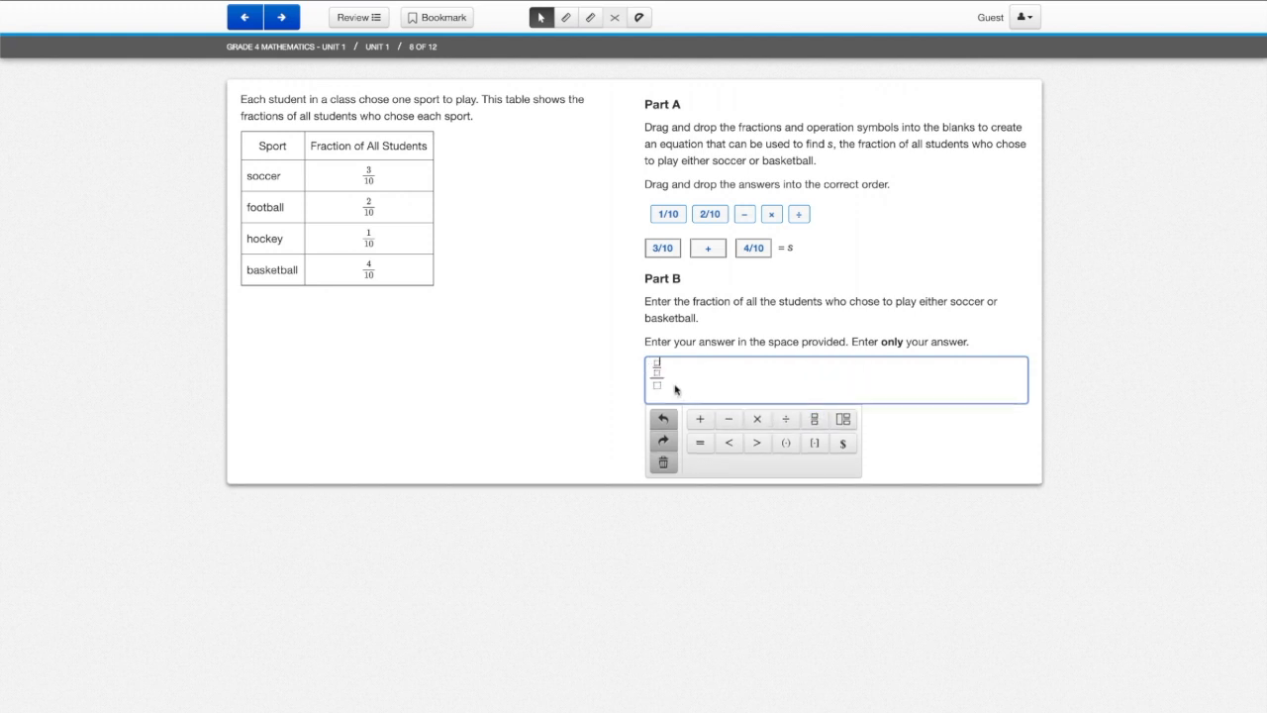
key(BackSpace)
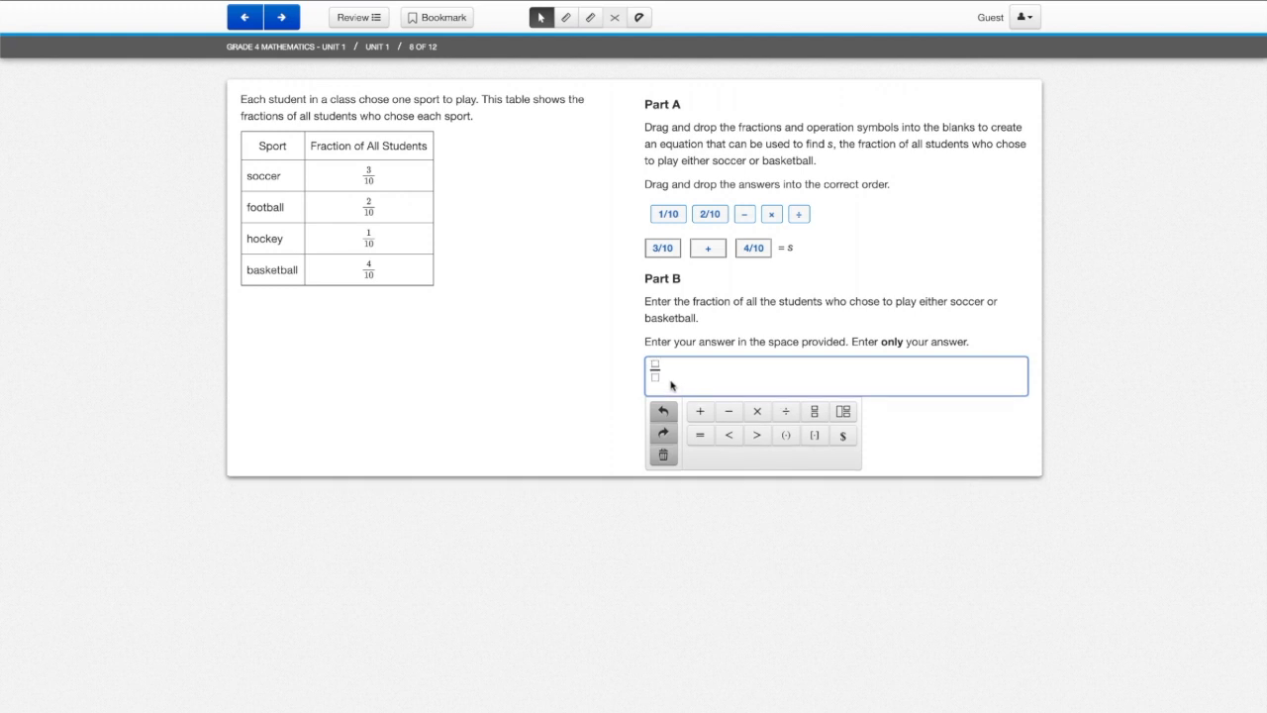
click(813, 410)
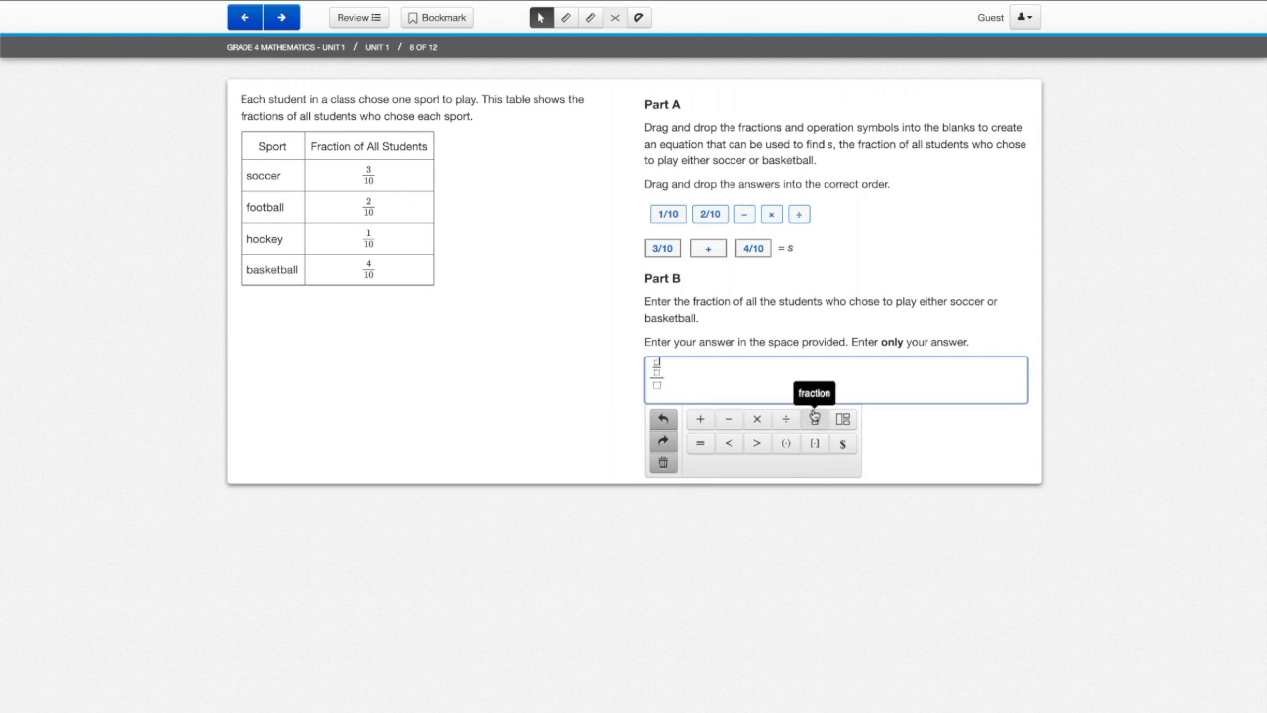
key(BackSpace)
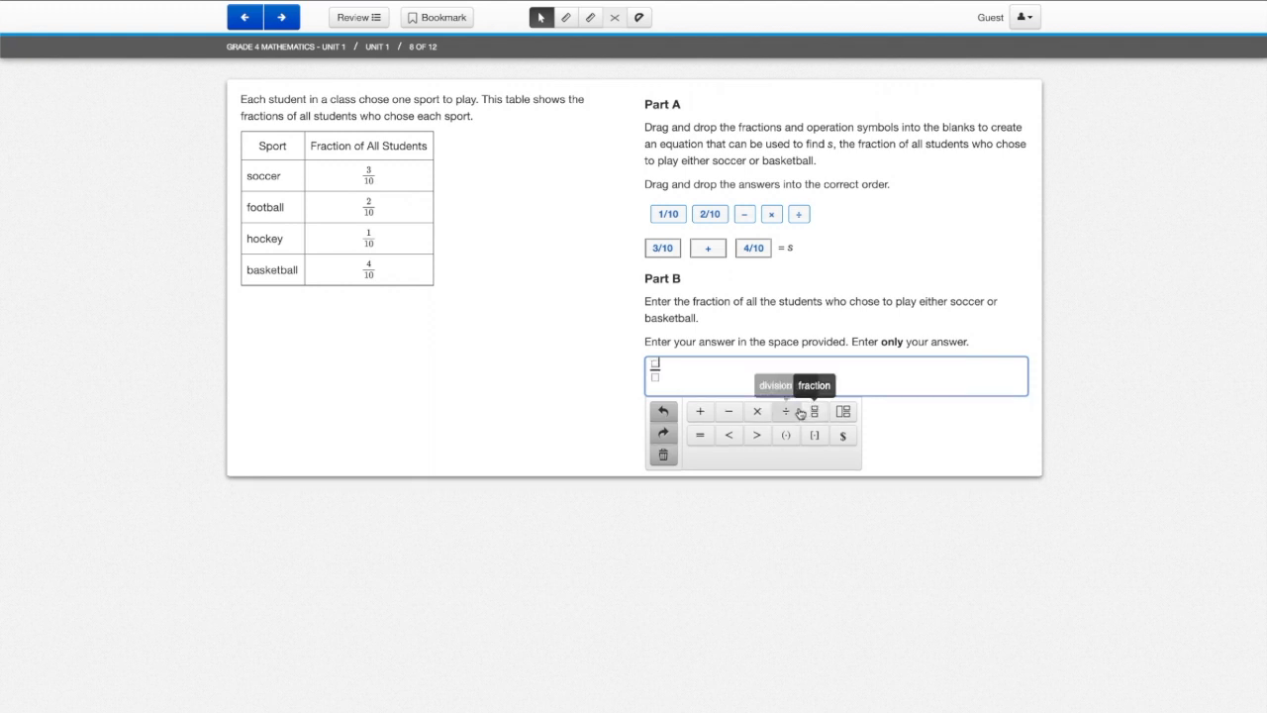
click(663, 454)
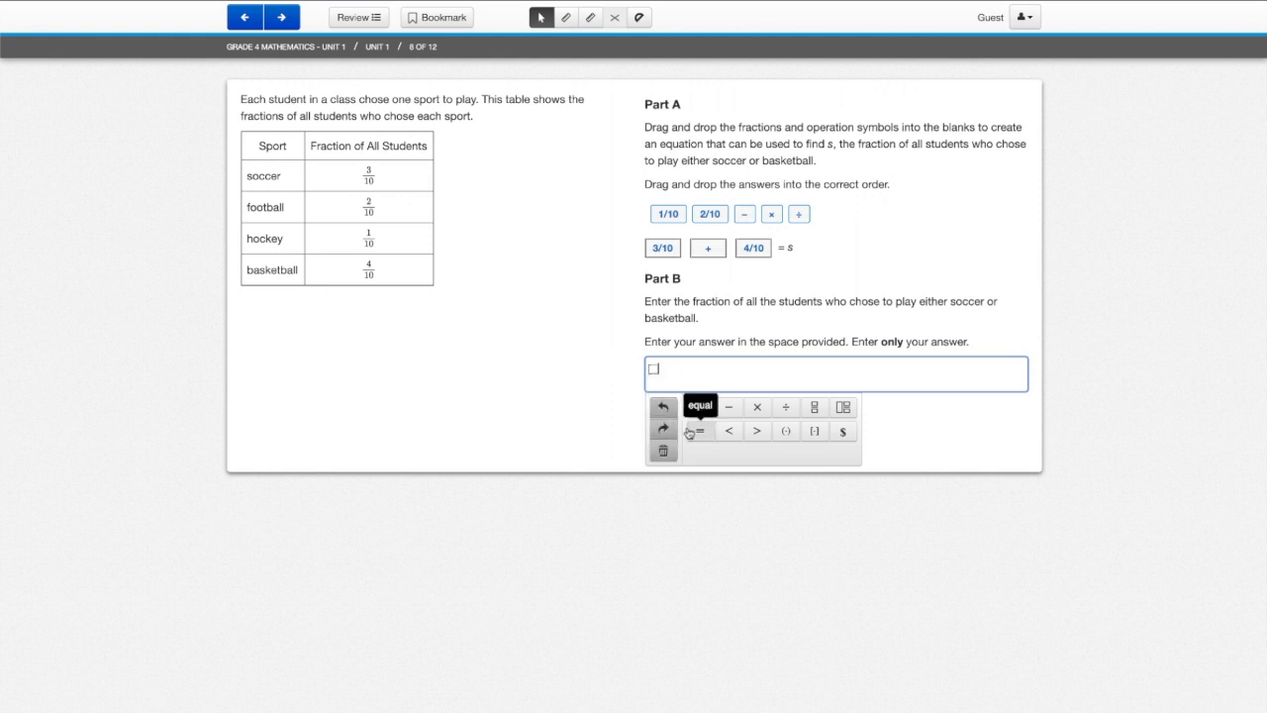
click(665, 407)
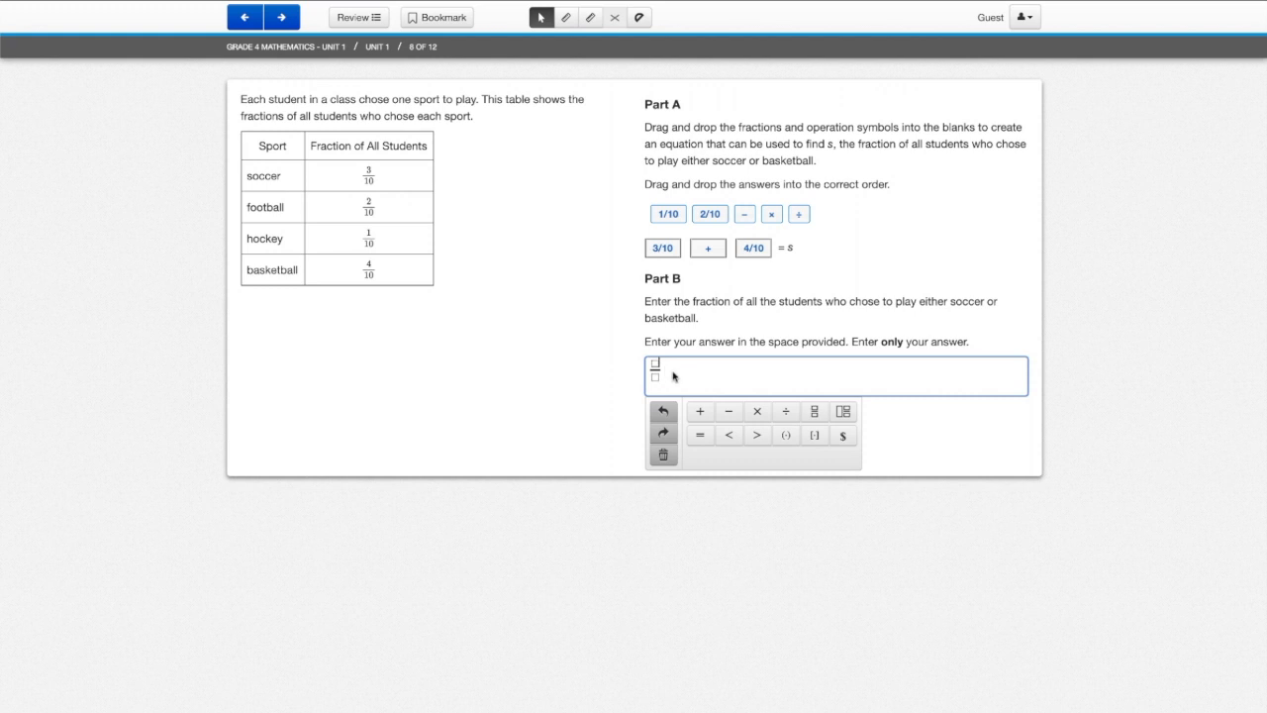
text(7/)
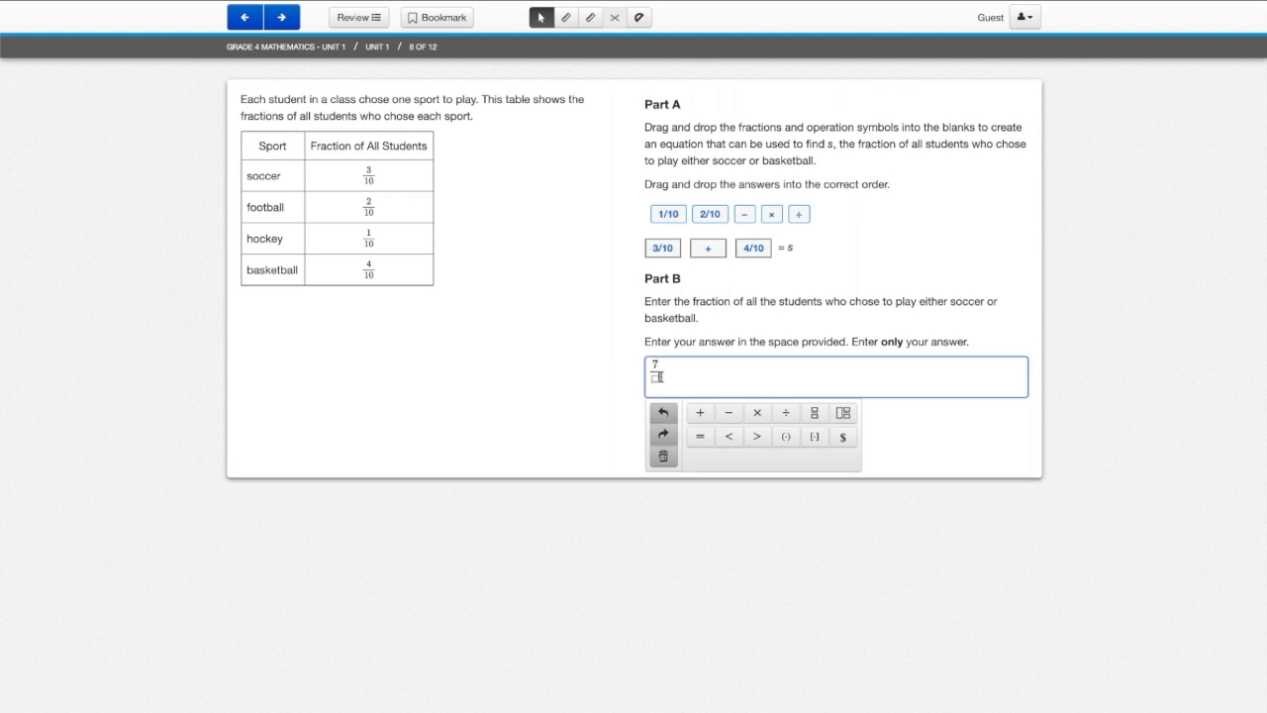
text(10)
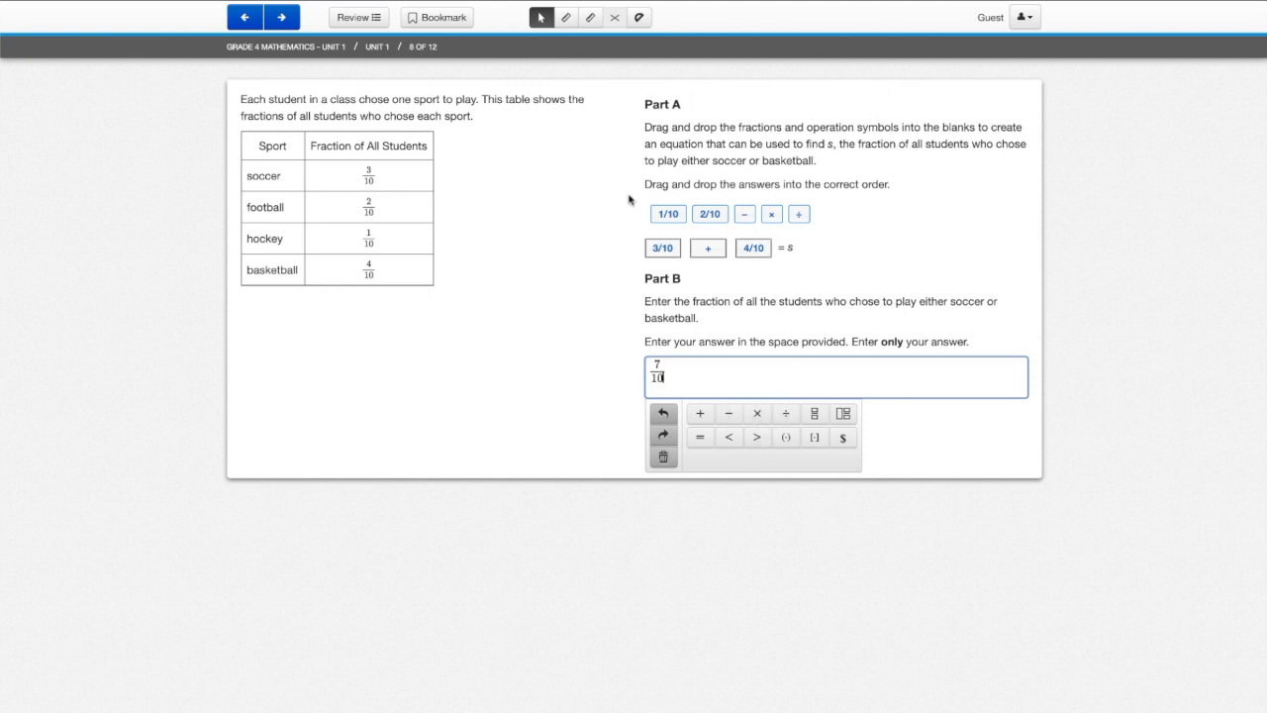
click(281, 17)
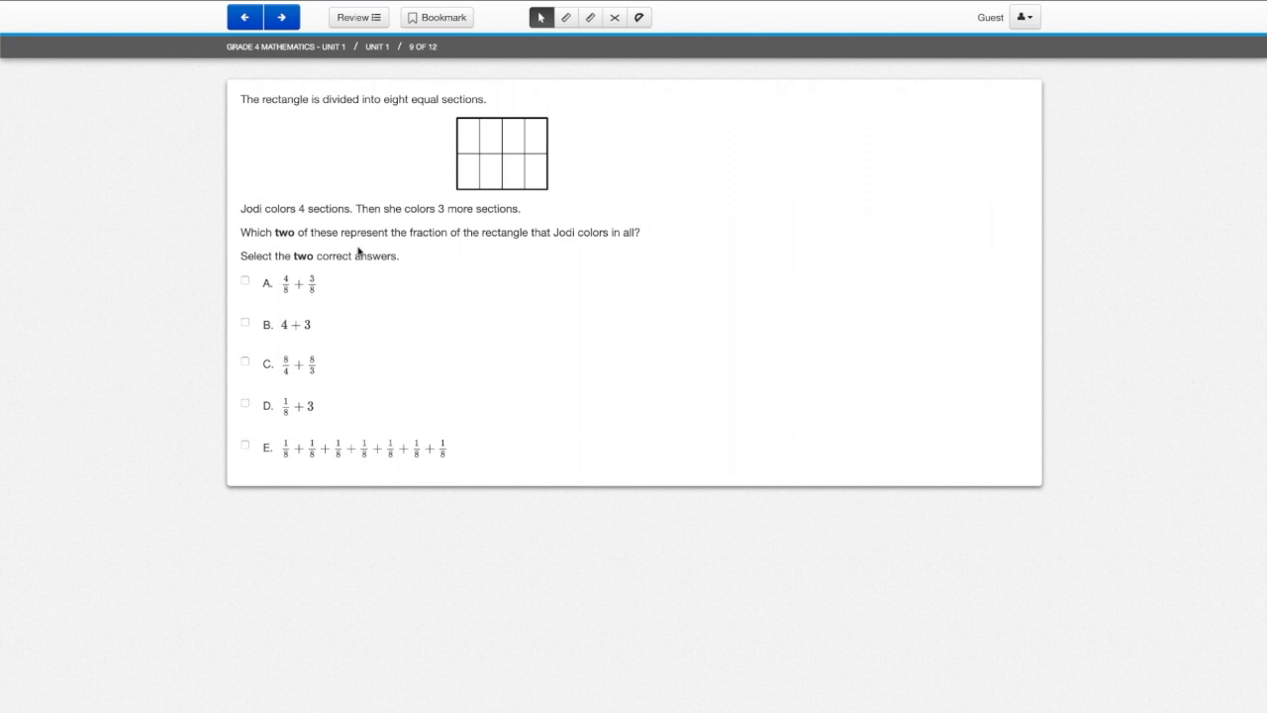
Step: Select option A, 4/8 + 3/8, and option E, eight 1/8s, then advance to question 10
click(244, 284)
click(244, 446)
click(281, 16)
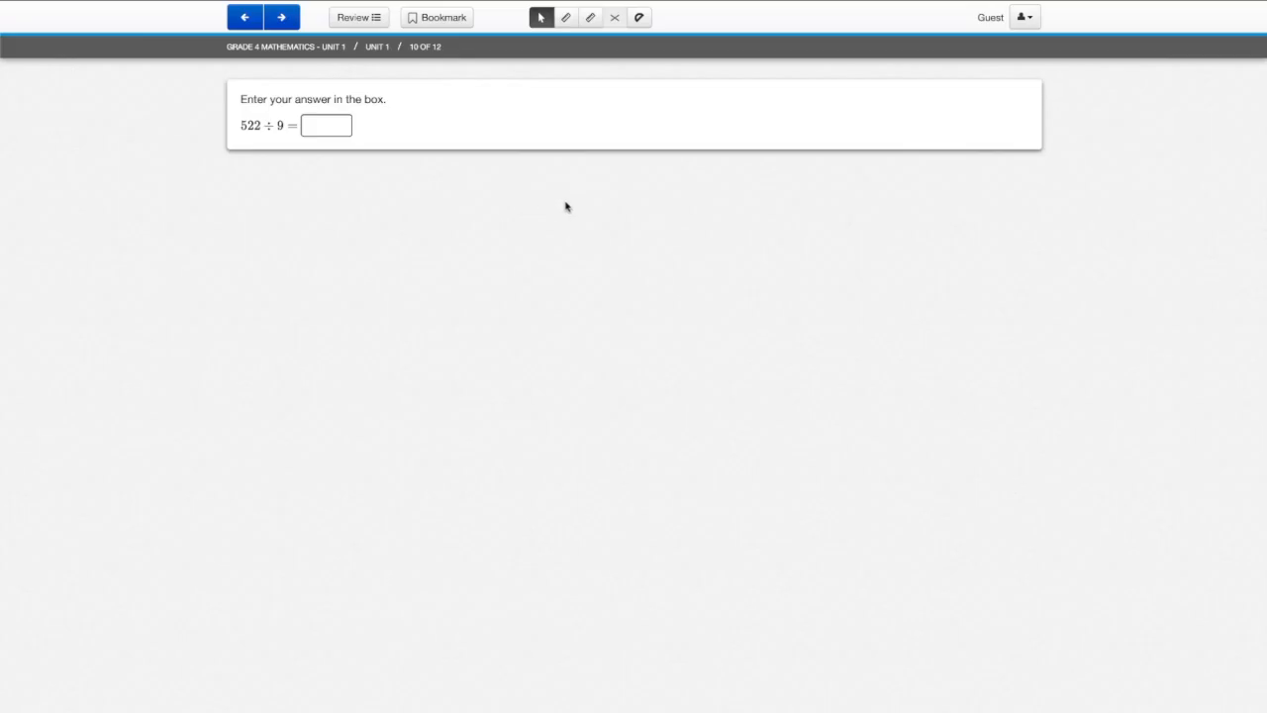
Step: Enter 58 for 522 ÷ 9, choose 34,651 for question 11, and start question 12's response
click(338, 125)
text(58)
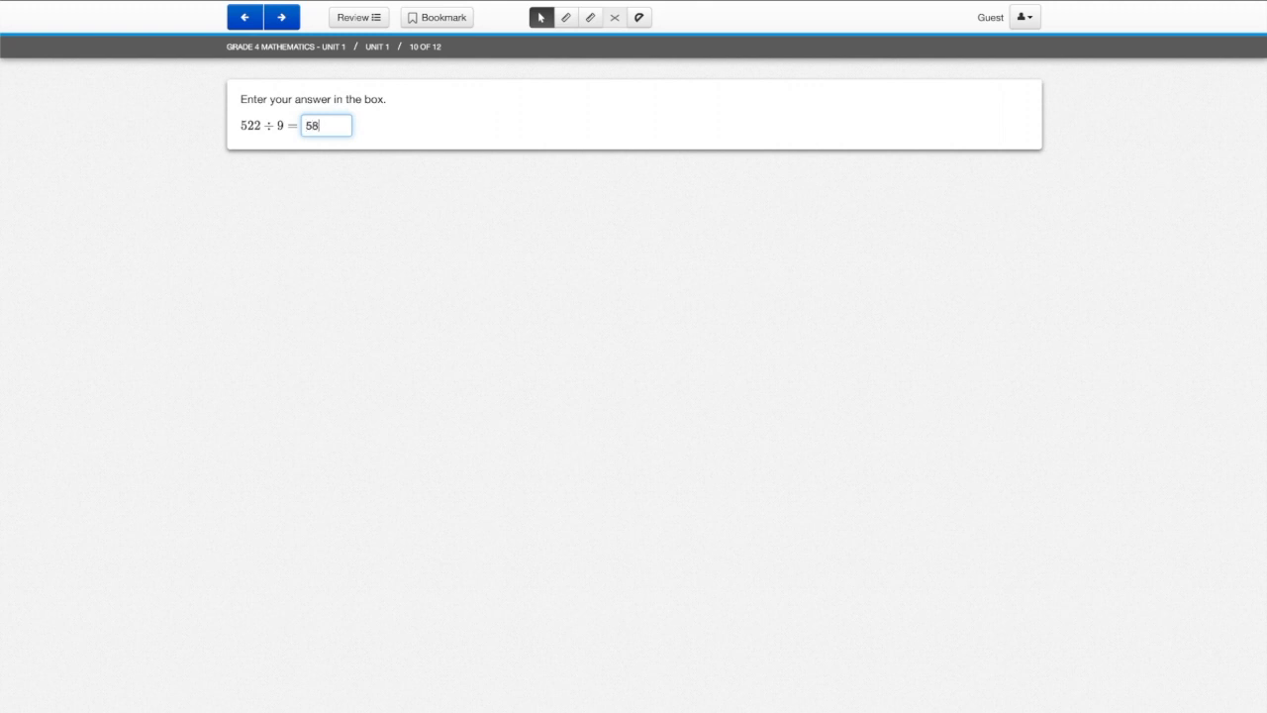
click(281, 16)
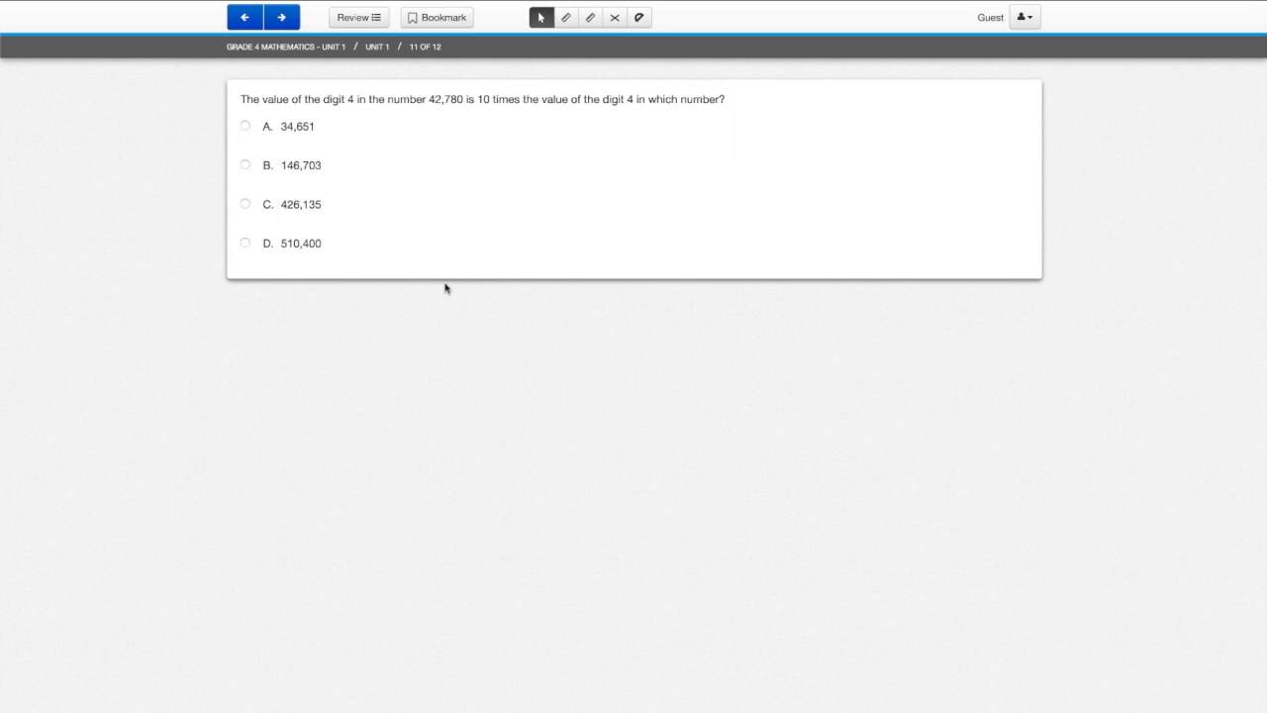
click(251, 129)
click(281, 17)
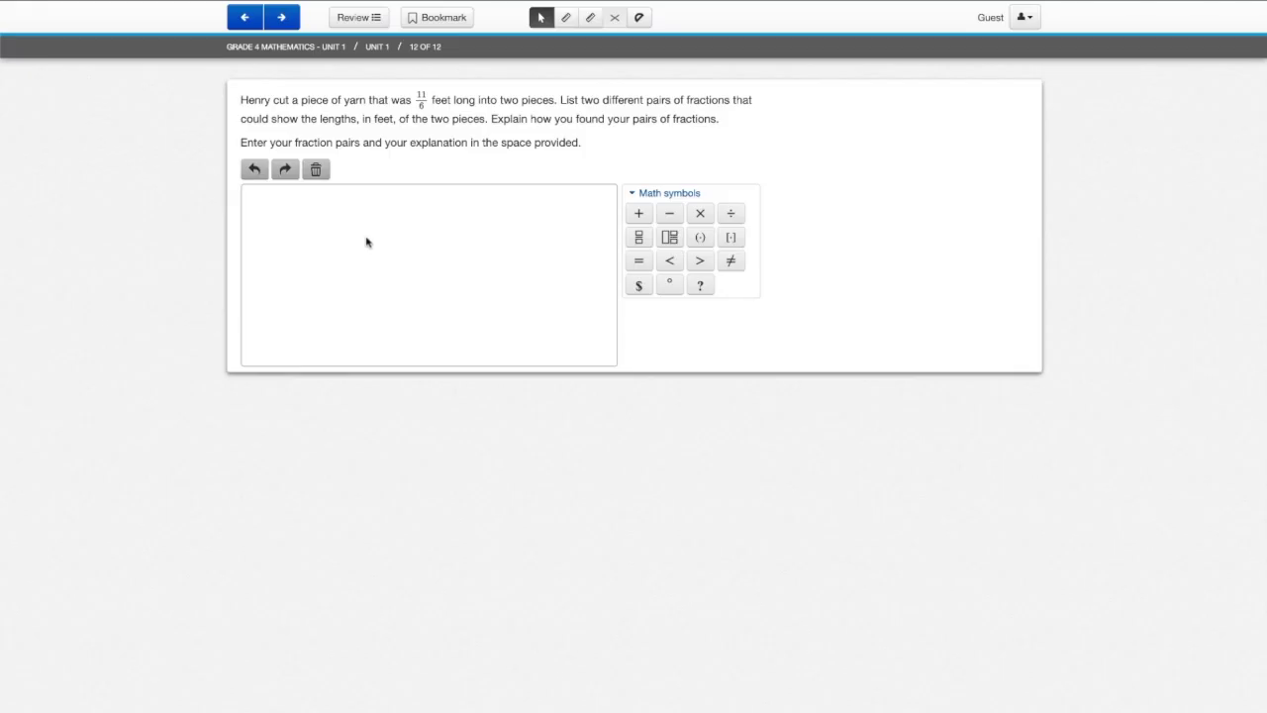
click(364, 243)
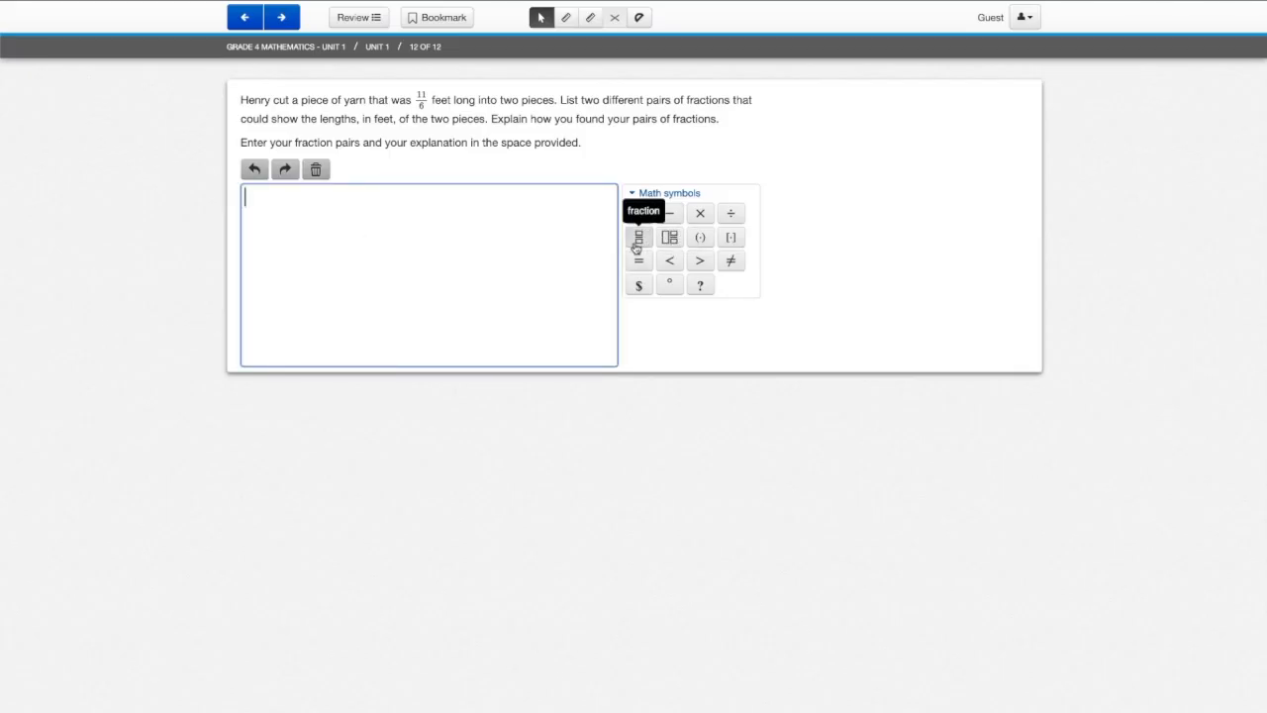
Step: Enter the fraction 1 over 1 followed by an equals sign in the response
key(slash)
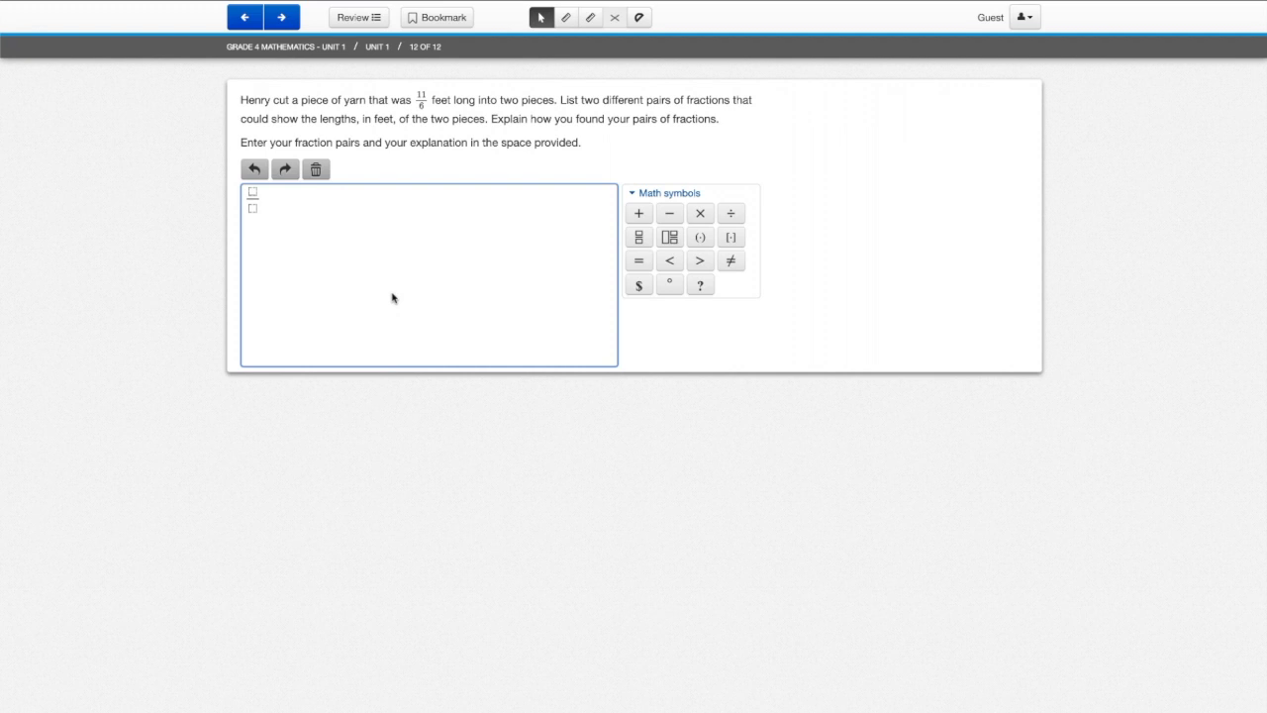
text(1/)
click(253, 209)
text(1)
click(639, 260)
text(I'm awes)
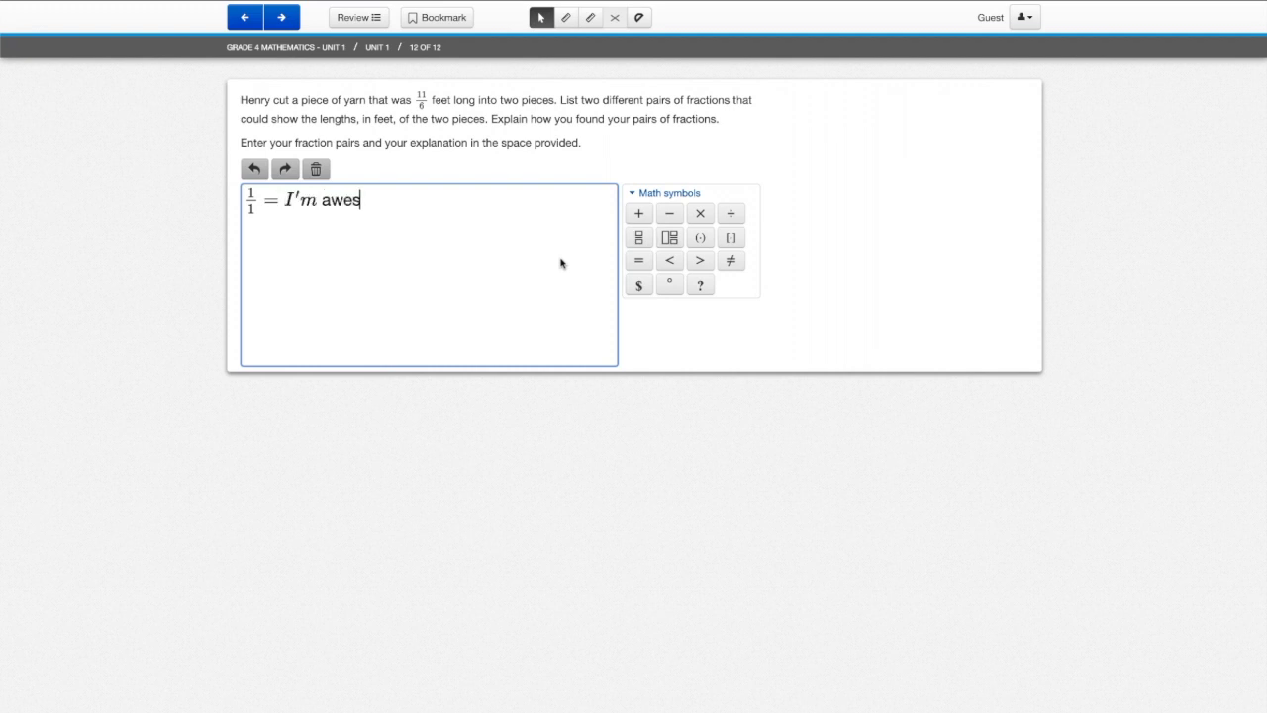
text(ome at a)
Step: Trim stray trailing characters so the answer ends "= I'm awesome at math!"
key(BackSpace)
text(m)
text(ath!)
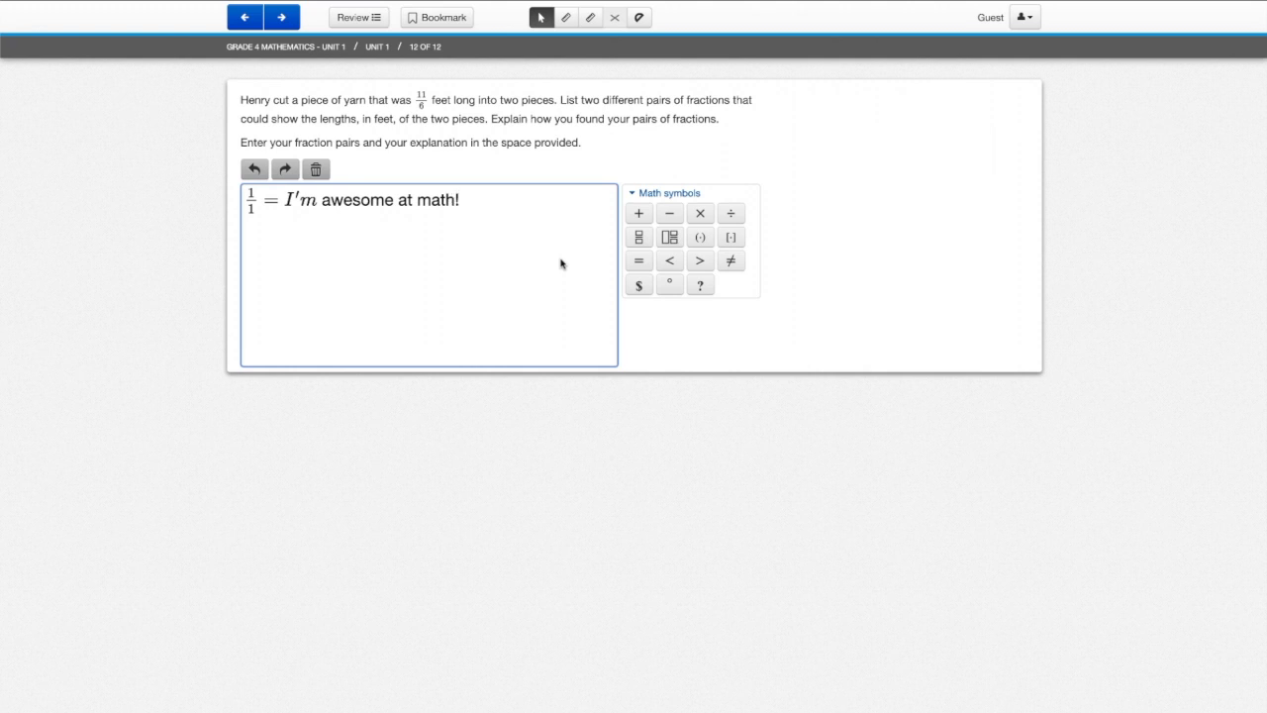
key(BackSpace)
text(s)
text(!)
key(BackSpace)
key(BackSpace)
key(BackSpace)
text(!)
Step: Advance to the End of Unit 1 summary showing one unanswered question
click(281, 17)
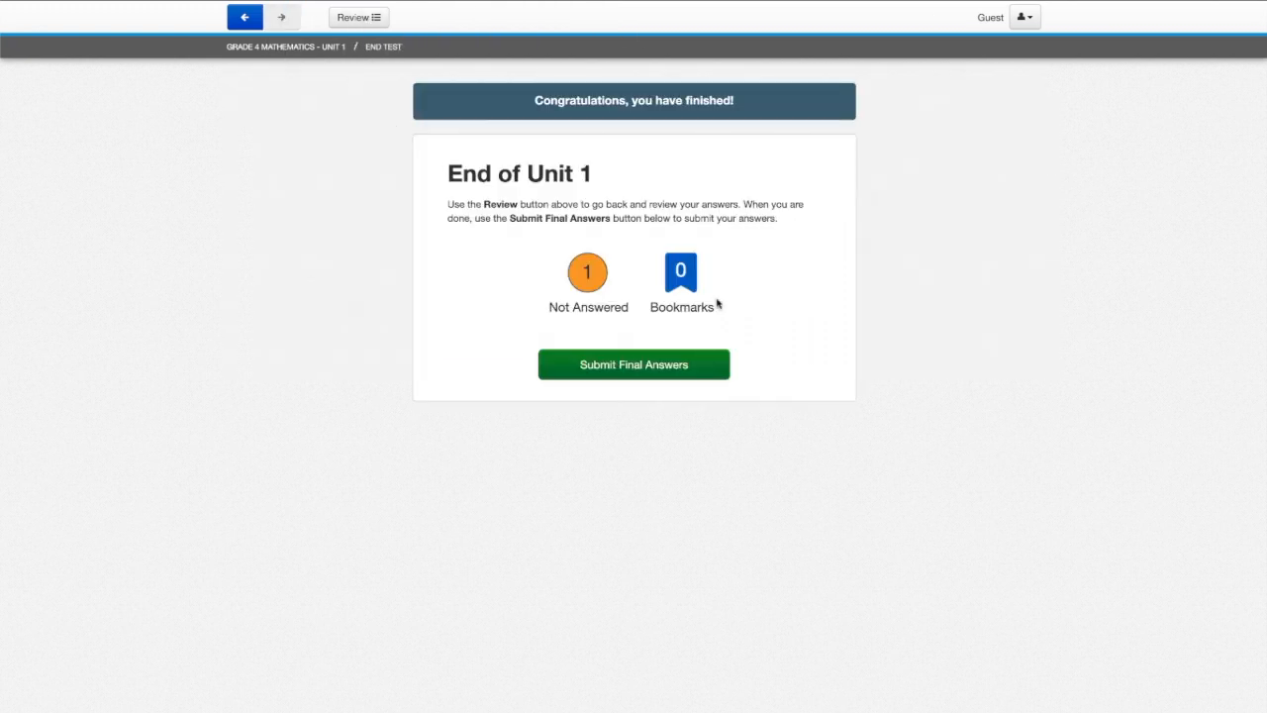